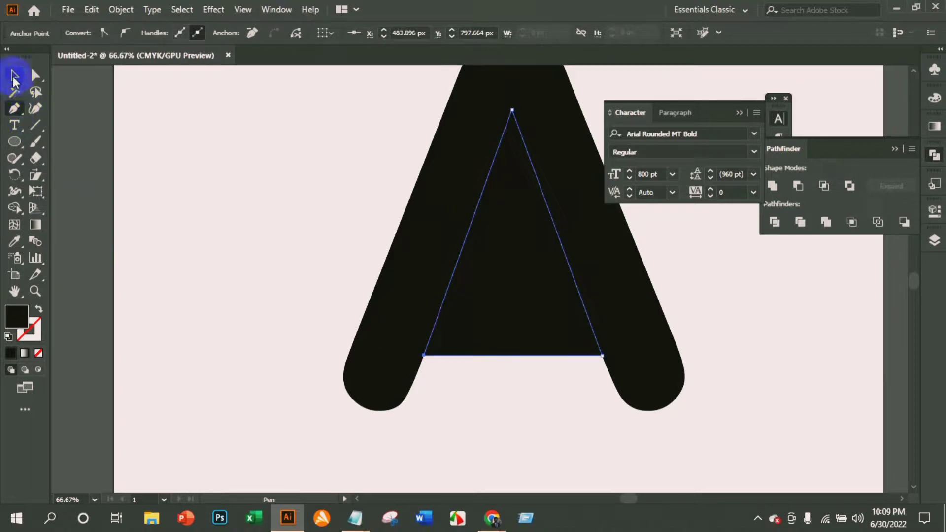
Unlock the letter A and subtract the triangle from it with Minus Front, removing the crossbar.
left_click(14, 76)
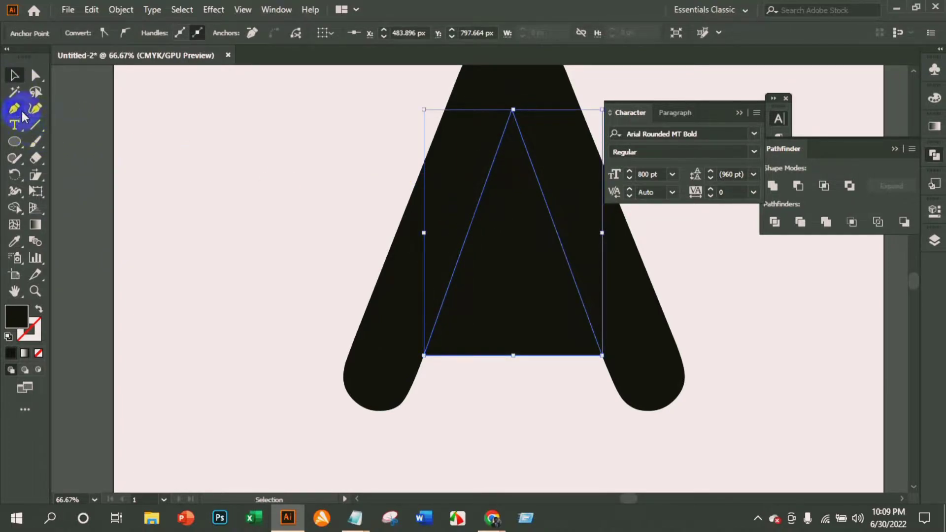
left_click(295, 190)
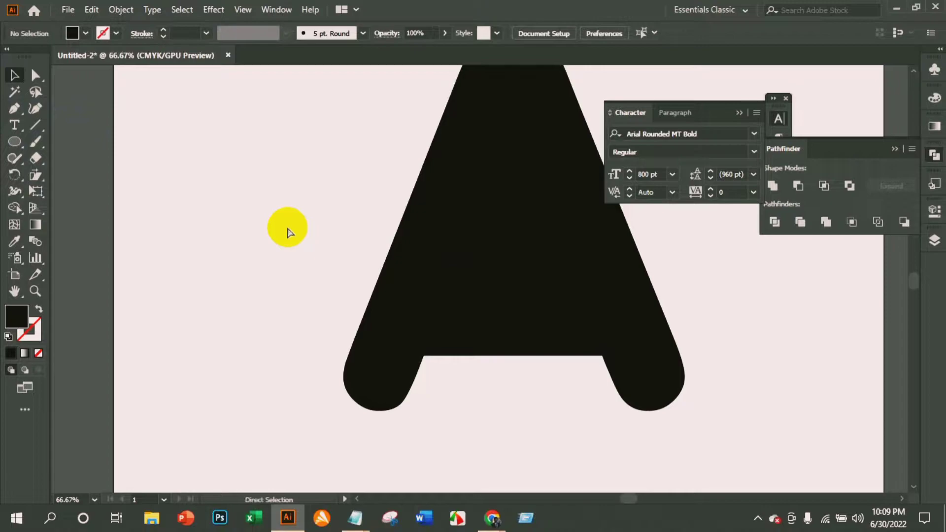
key("ctrl+alt+2")
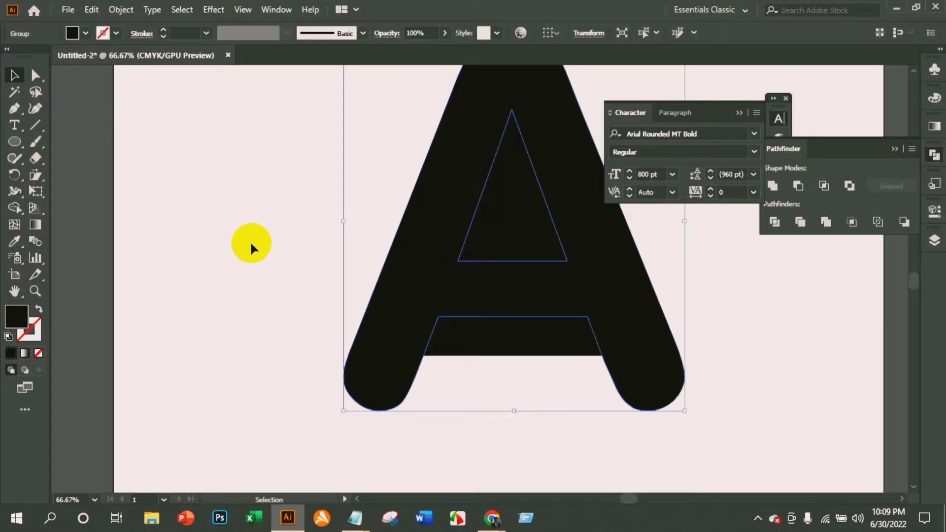
left_click(232, 247)
left_click_drag(272, 143, 628, 353)
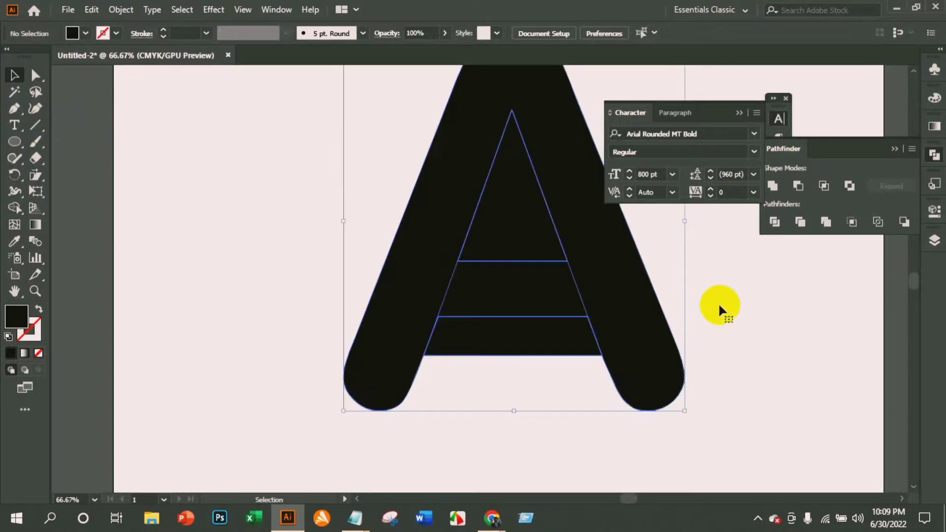
left_click(797, 187)
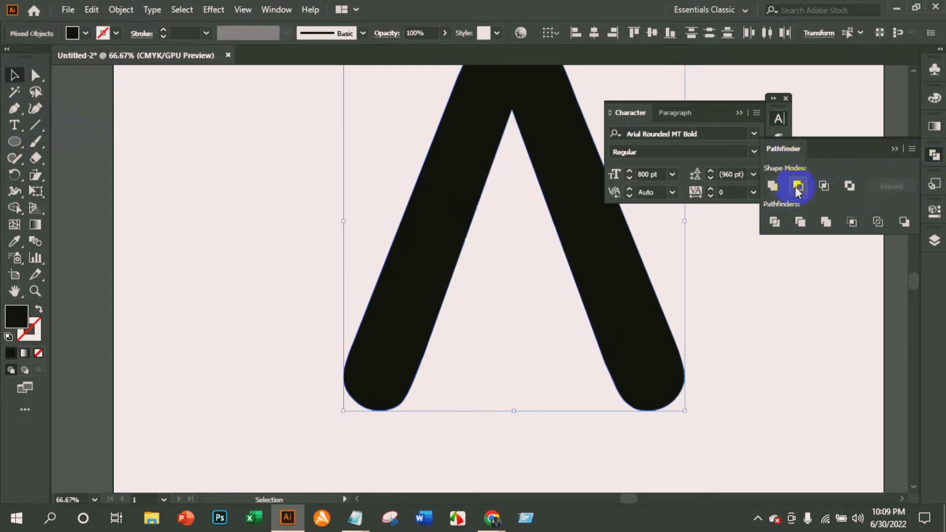
left_click(716, 285)
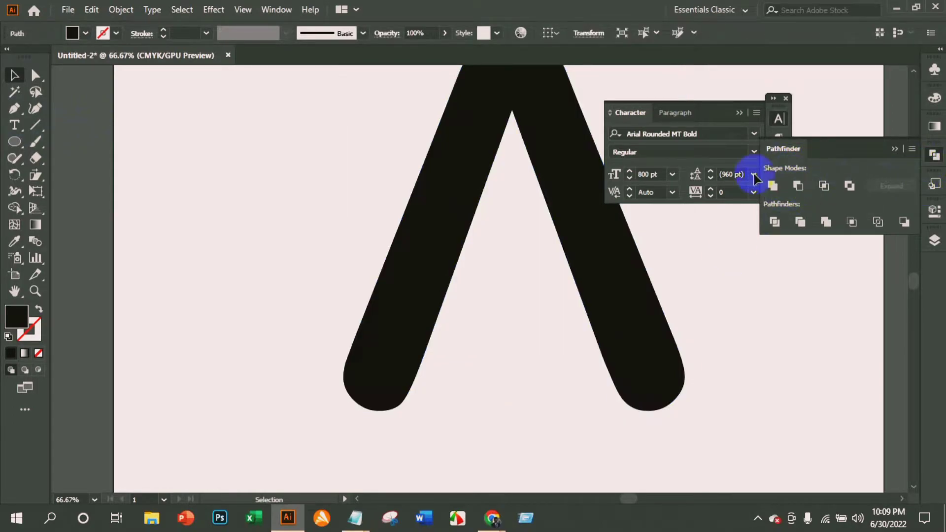
Close the Character panel and move the crossbar-free A down to the middle of the artboard.
left_click(786, 98)
scroll(523, 212, "up", 1)
scroll(532, 231, "down", 1)
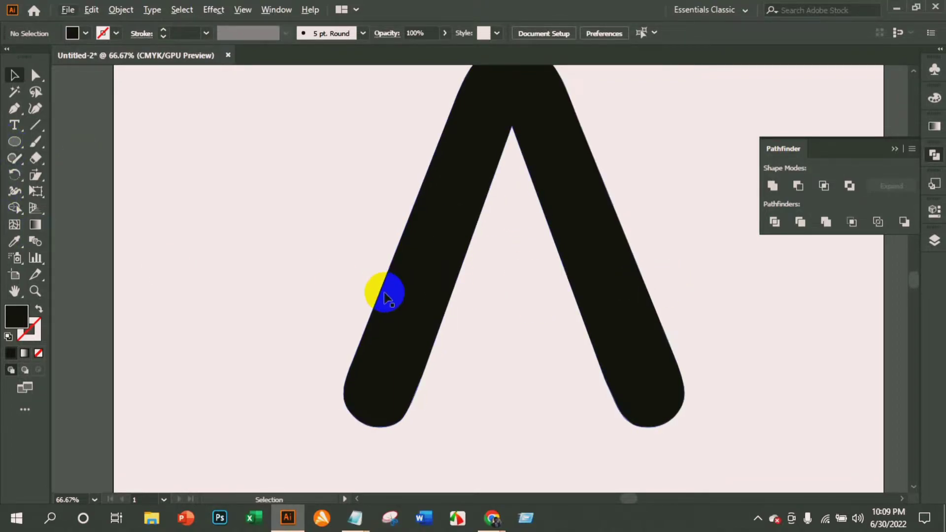
key("ctrl+minus")
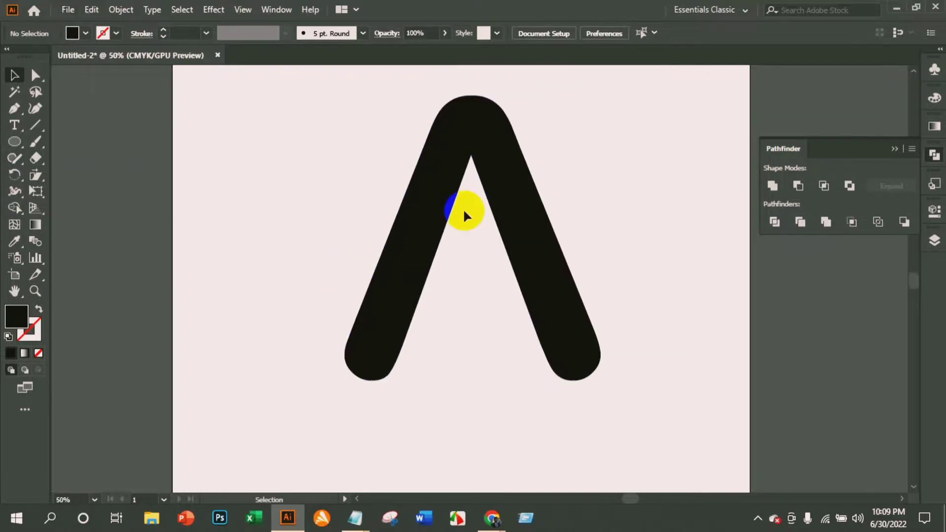
left_click_drag(482, 182, 501, 224)
scroll(468, 240, "down", 2)
scroll(468, 240, "up", 3)
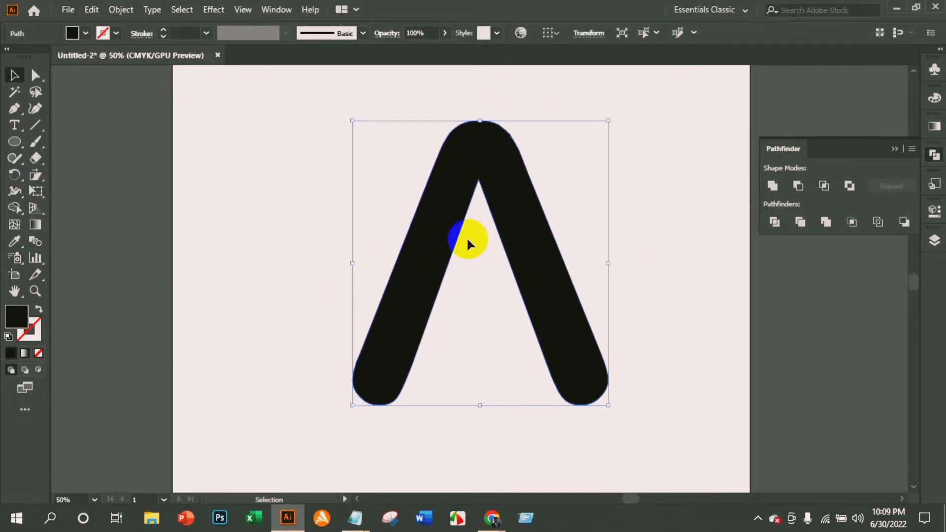
Lock the crossbar-free A shape in place.
left_click(12, 82)
left_click(465, 183)
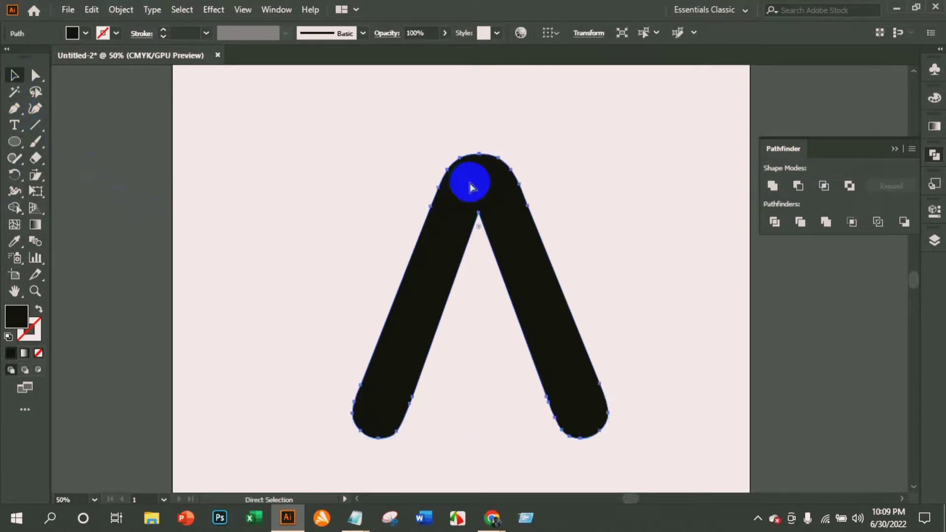
key("ctrl+2")
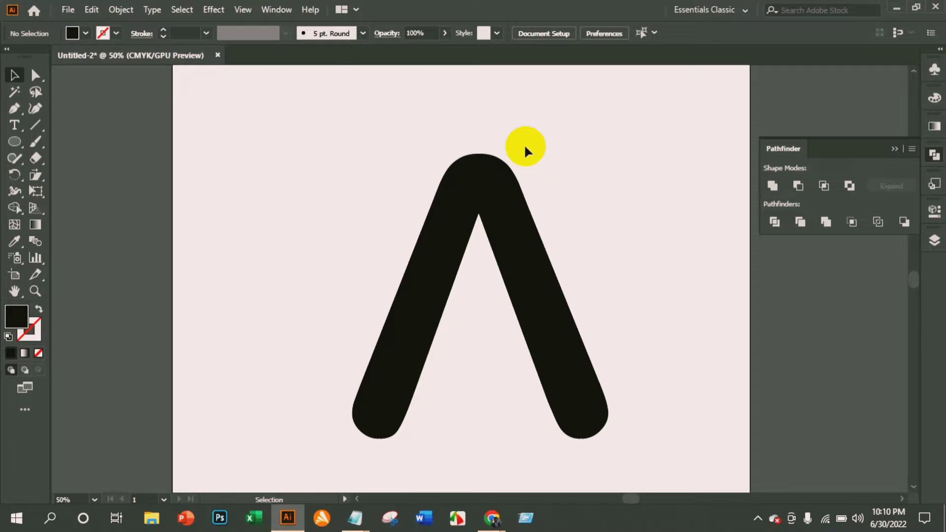
left_click(466, 204)
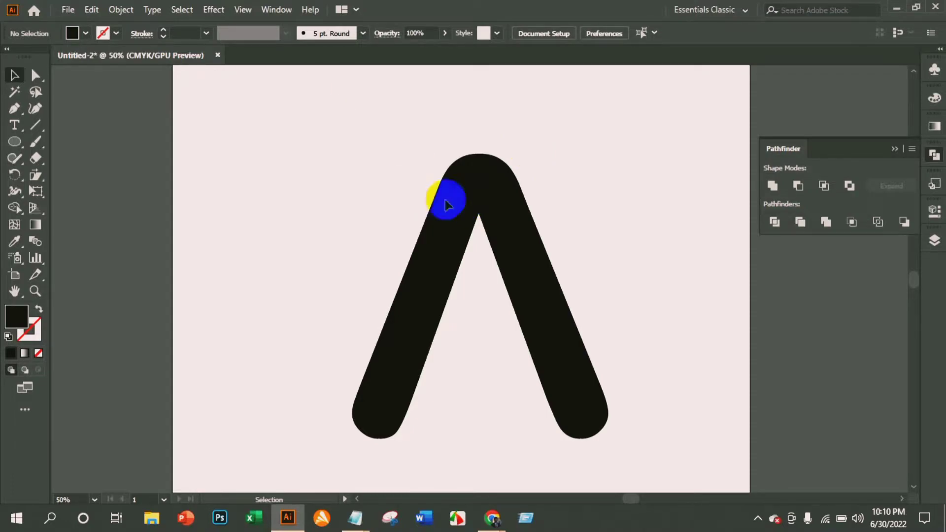
Start a Pen path at the lower inner edge of the A's left leg, at about X 463, Y 960 px.
left_click(30, 126)
left_click(14, 107)
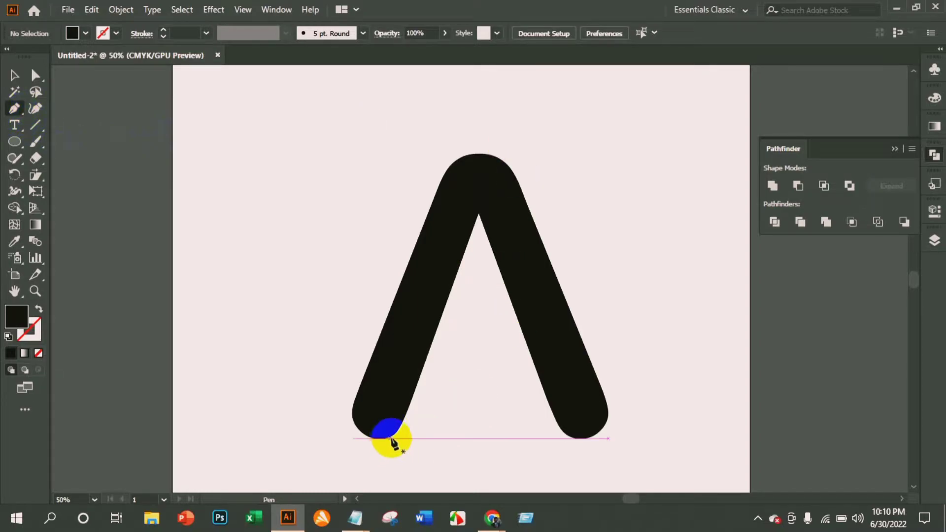
left_click(395, 434)
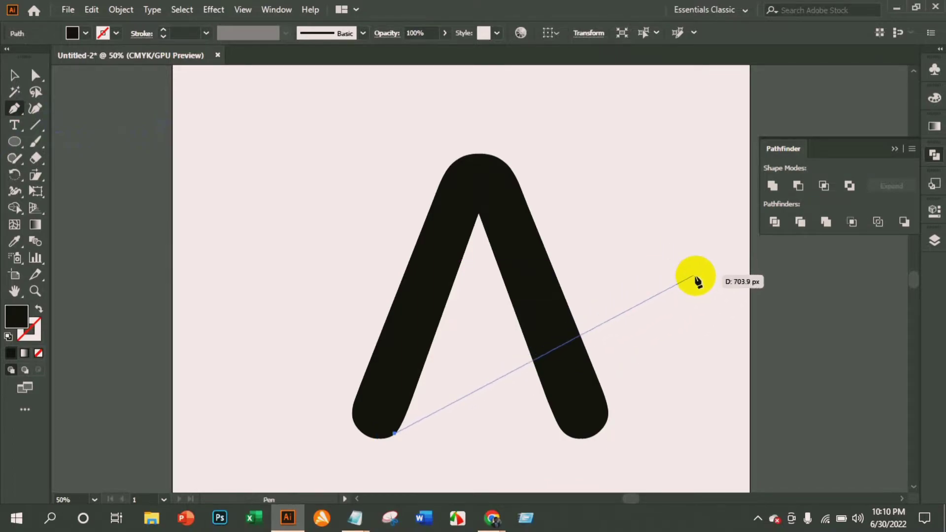
mouse_move(686, 275)
left_mouse_down()
mouse_move(880, 334)
mouse_move(906, 293)
mouse_move(902, 274)
mouse_move(876, 270)
mouse_move(853, 282)
mouse_move(838, 318)
left_mouse_up()
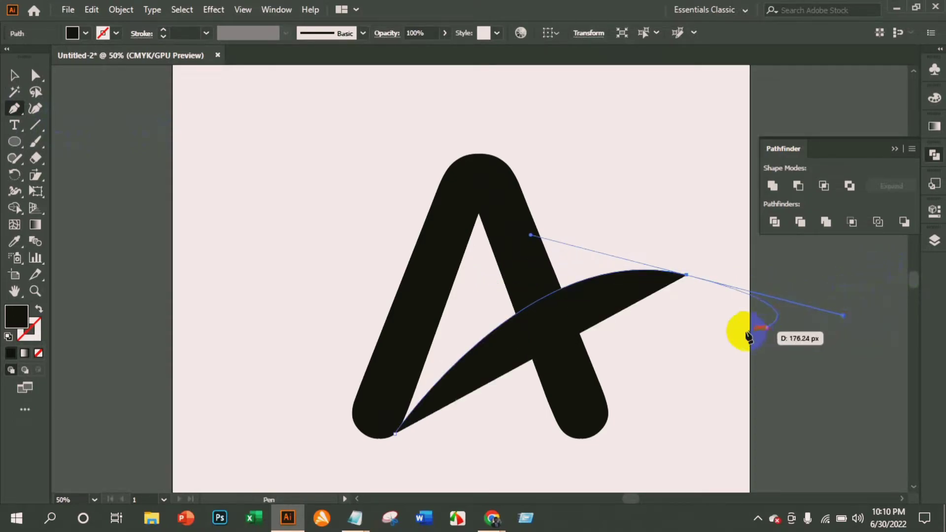
key("ctrl+z")
left_click_drag(673, 301, 853, 353)
key("ctrl+z")
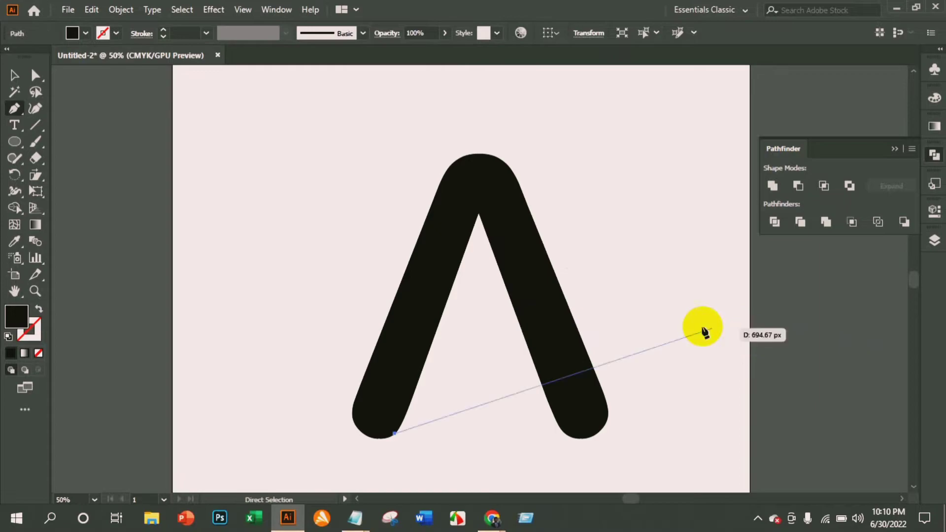
Draw a closed swoosh curving across the A to a tip at about X 1081, Y 674 px and back to the left leg.
left_click_drag(692, 296, 864, 336)
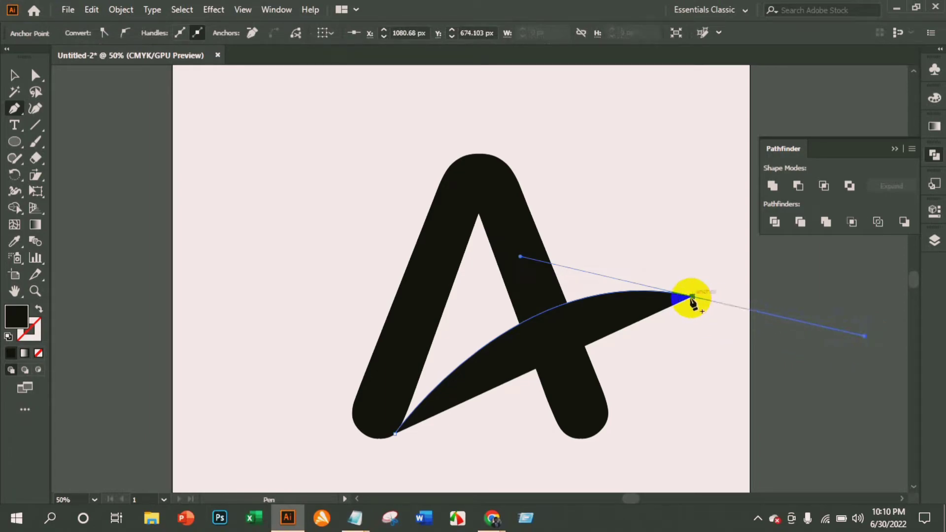
mouse_move(693, 297)
left_mouse_down()
mouse_move(866, 345)
mouse_move(728, 327)
mouse_move(695, 303)
left_mouse_up()
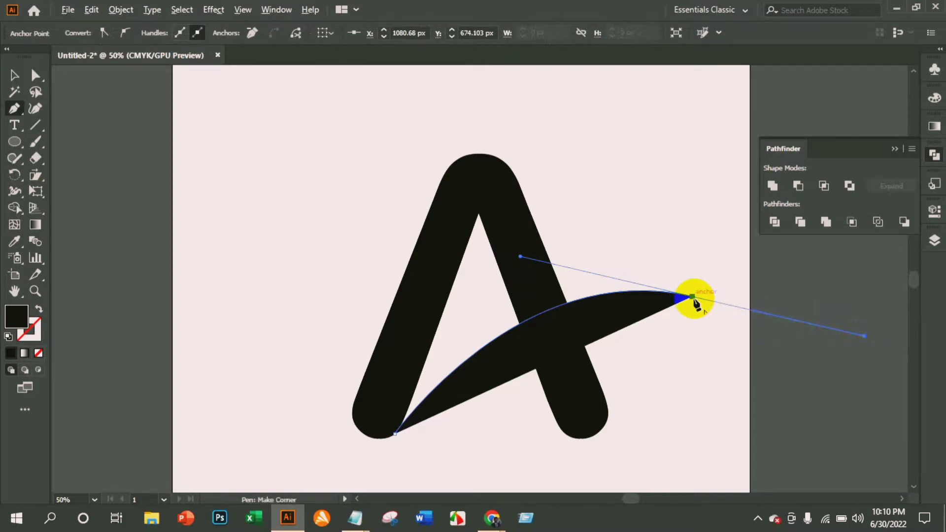
left_click(693, 297)
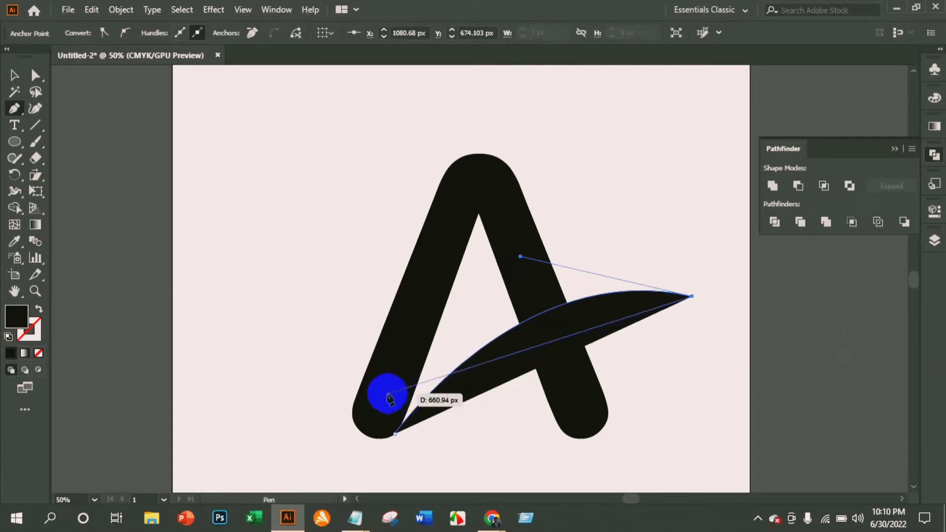
mouse_move(387, 392)
left_mouse_down()
mouse_move(253, 473)
mouse_move(244, 505)
mouse_move(243, 460)
mouse_move(221, 507)
mouse_move(241, 395)
mouse_move(249, 400)
mouse_move(238, 405)
left_mouse_up()
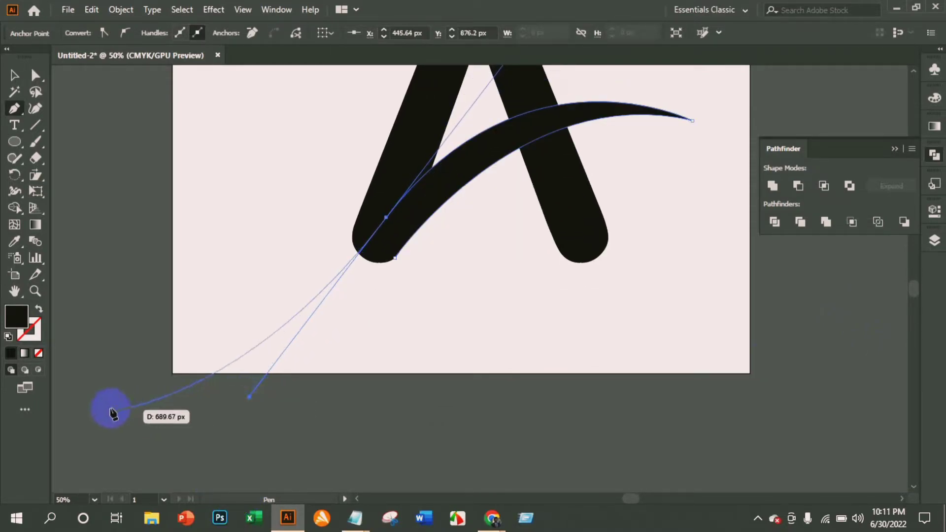
left_click_drag(386, 217, 399, 264)
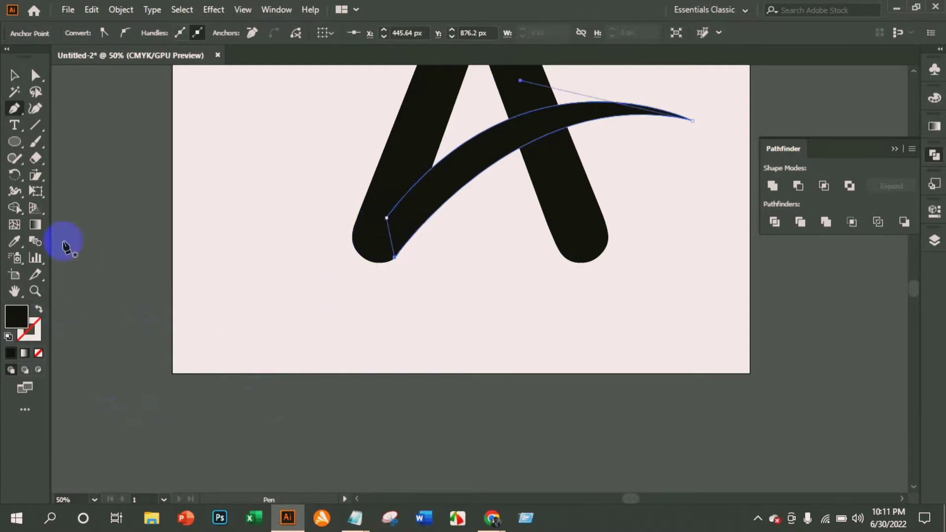
left_click(14, 75)
Fill the swoosh shape with red.
scroll(212, 264, "down", 3)
scroll(235, 266, "up", 4)
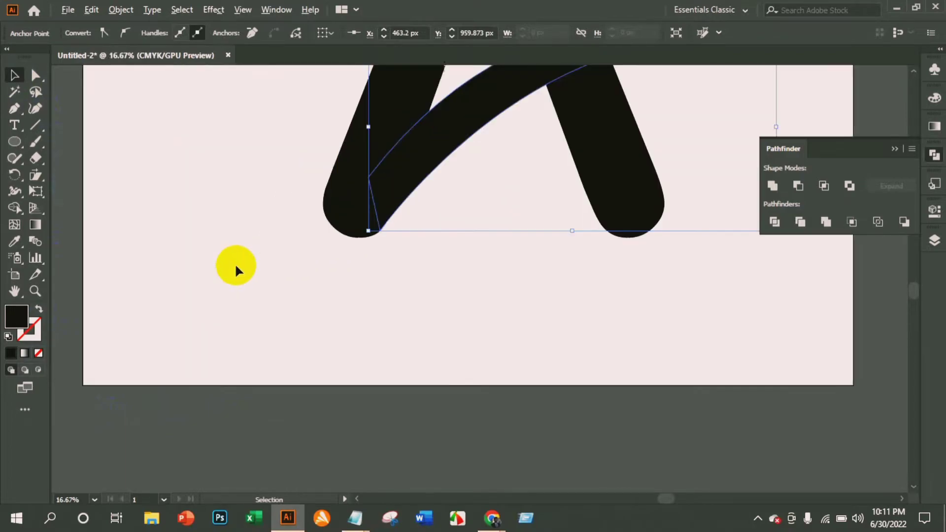
scroll(405, 281, "up", 6)
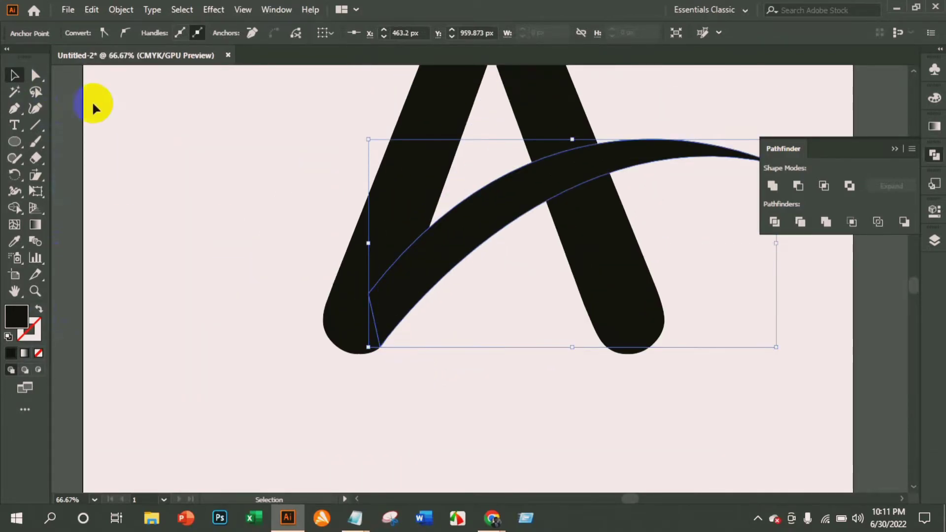
left_click(416, 285)
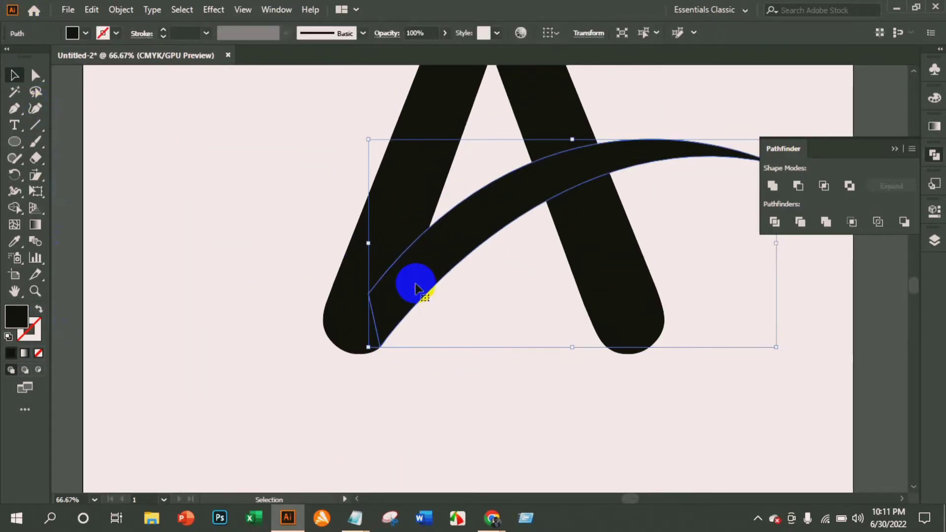
left_click(86, 34)
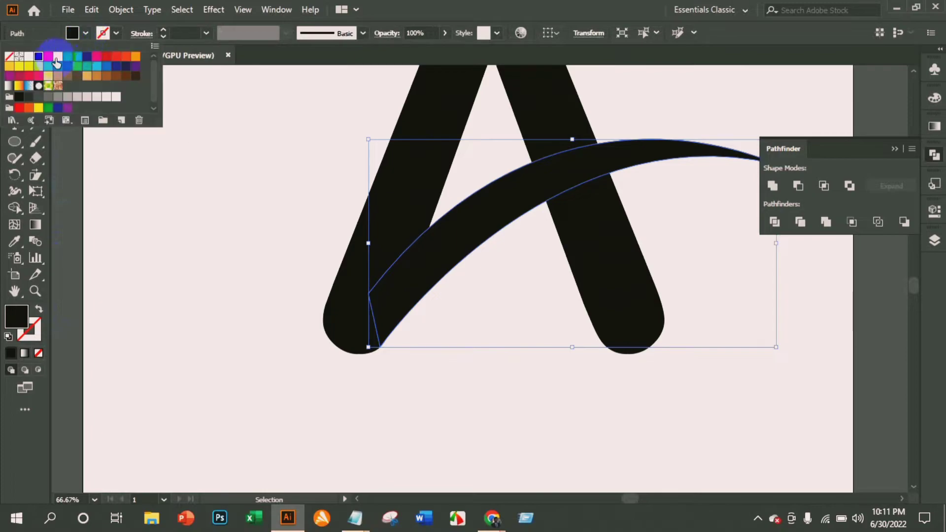
left_click(48, 56)
left_click(224, 268)
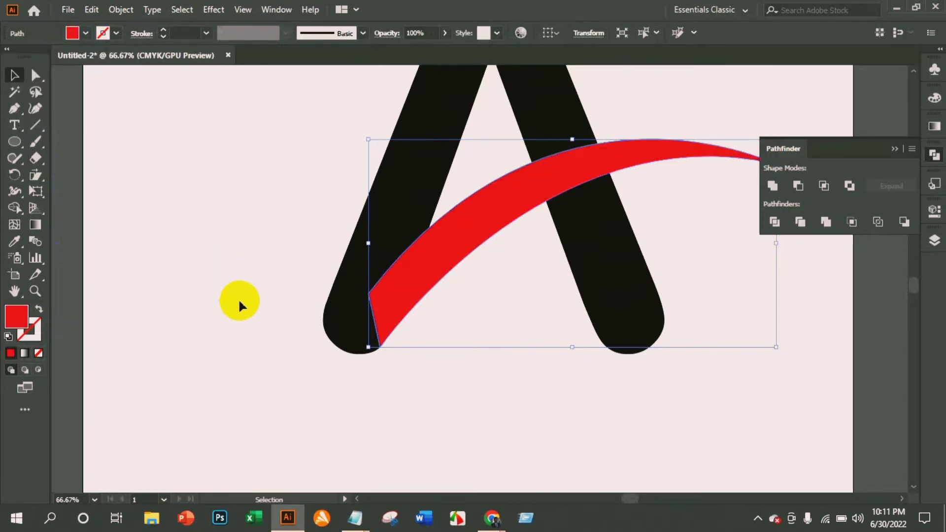
Select the red swoosh and lock it in place.
scroll(238, 298, "up", 2)
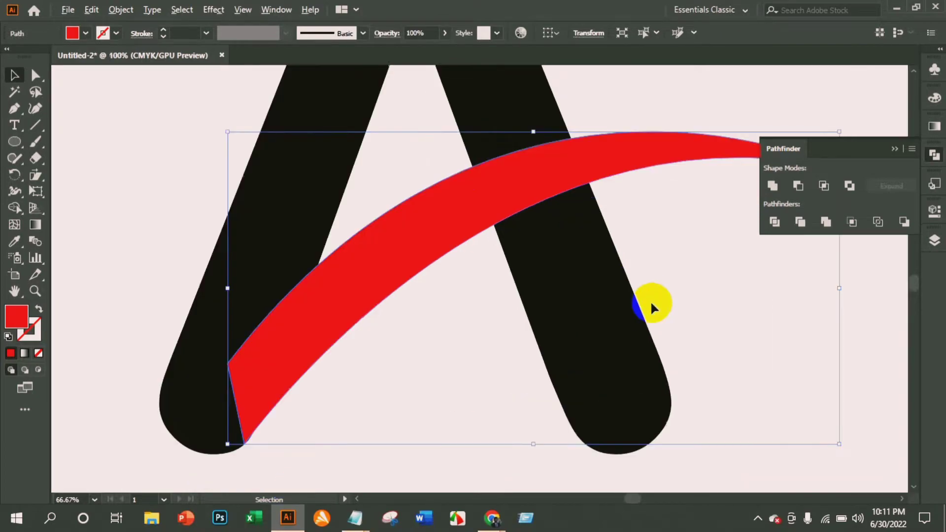
scroll(650, 300, "up", 1)
scroll(644, 295, "up", 3)
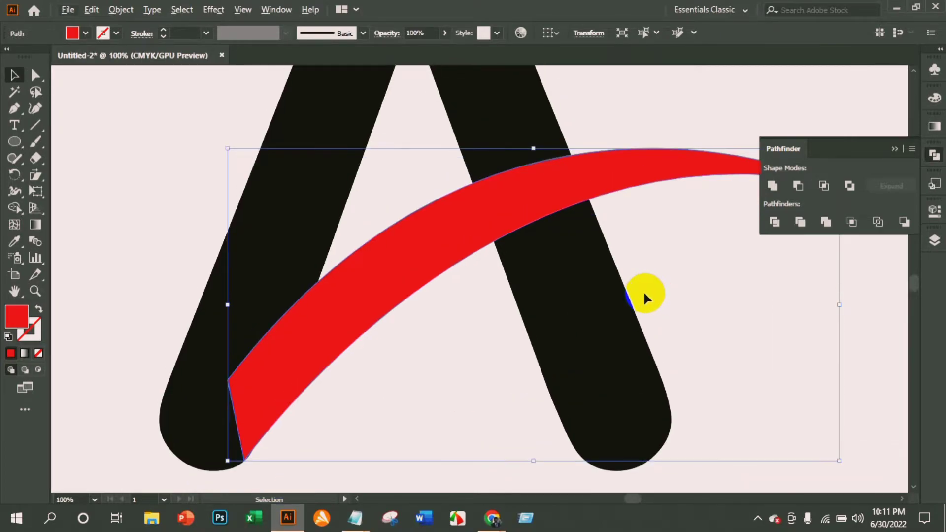
left_click(627, 181)
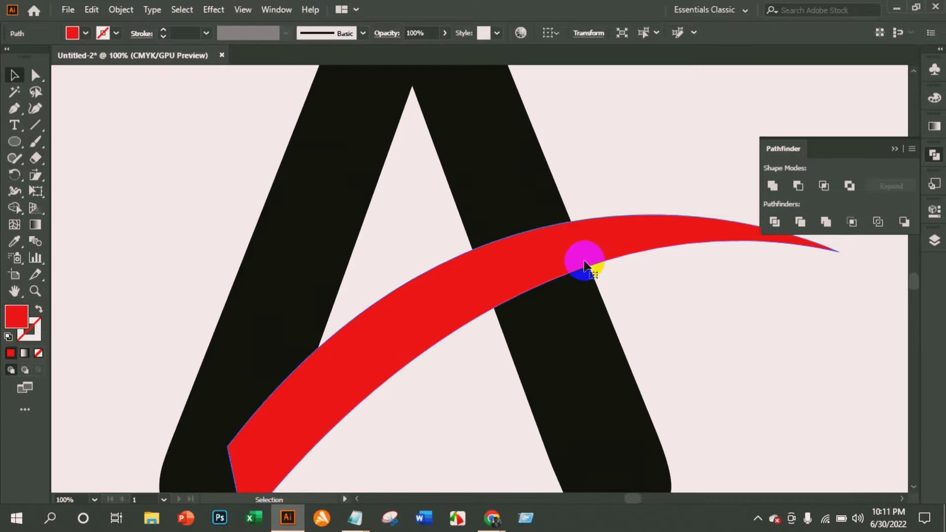
left_click(584, 261)
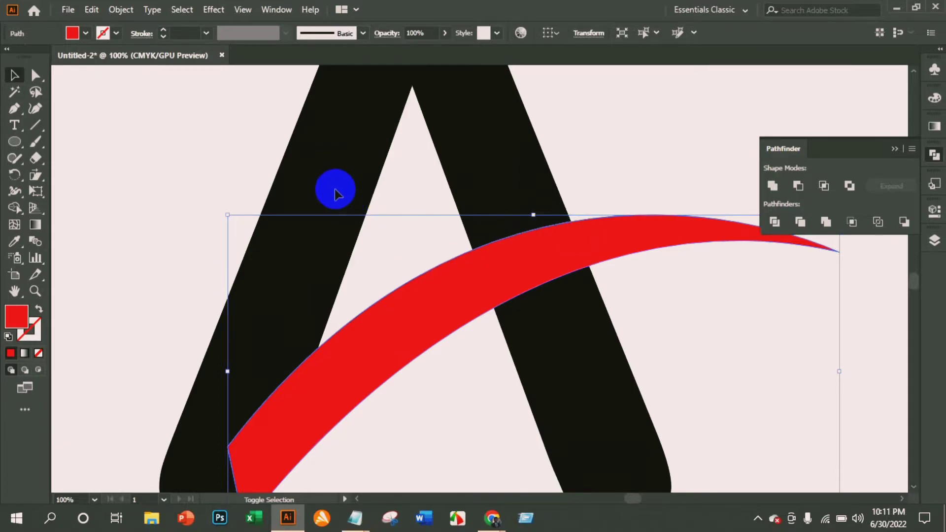
left_click(363, 205)
left_click(474, 252)
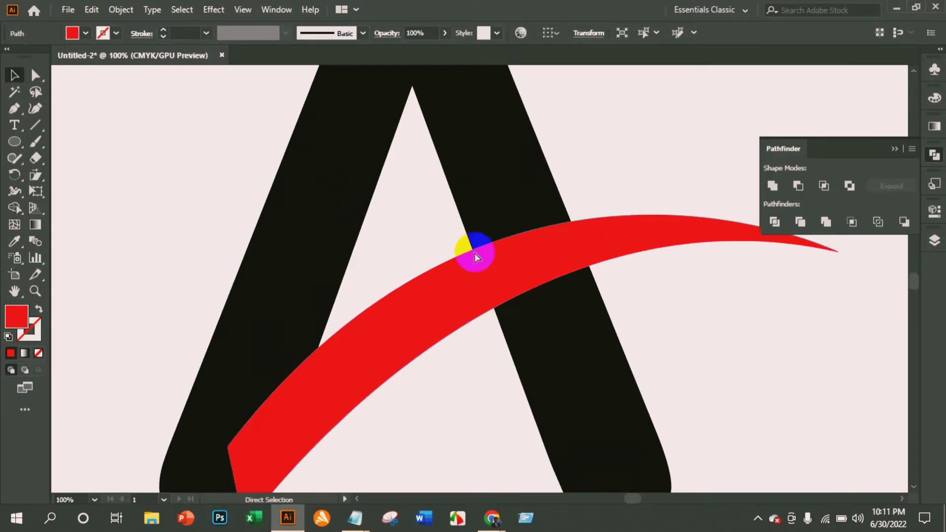
Draw a closed curved Pen strip under the swoosh across the right leg, lower edge from about X 725, Y 750 to X 830, Y 704 px.
left_click(15, 108)
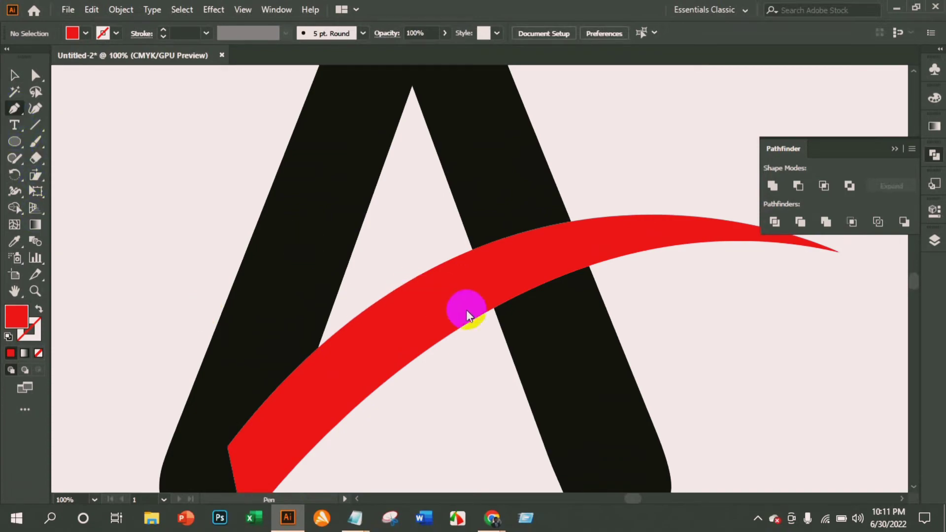
scroll(552, 320, "up", 1)
scroll(555, 323, "up", 1)
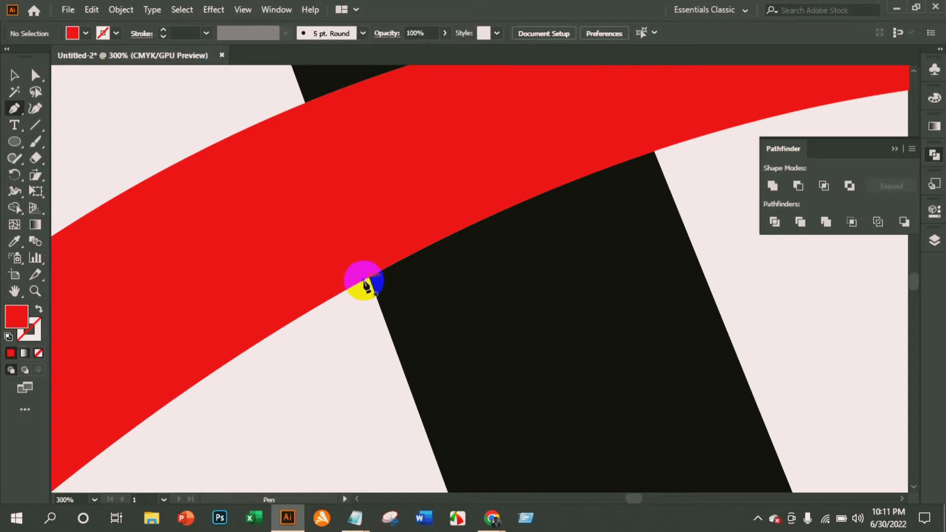
left_click(363, 280)
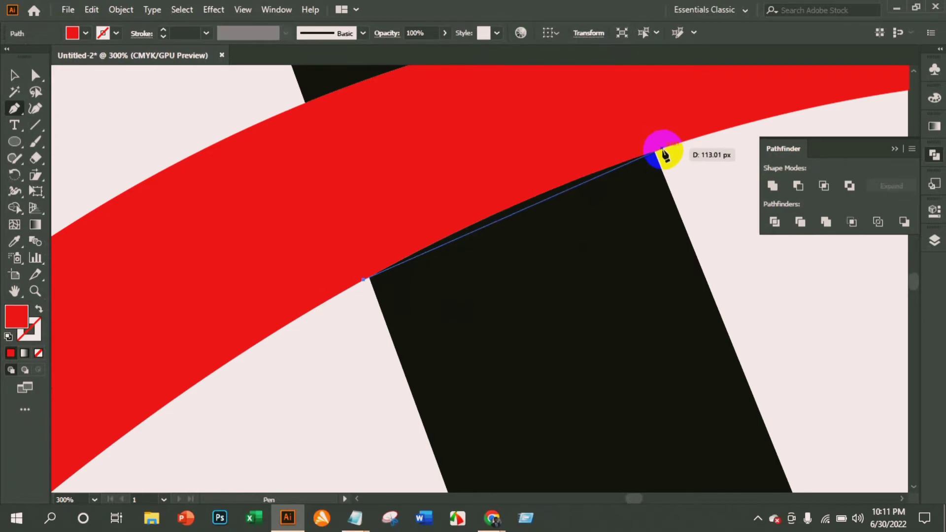
left_click_drag(663, 148, 775, 118)
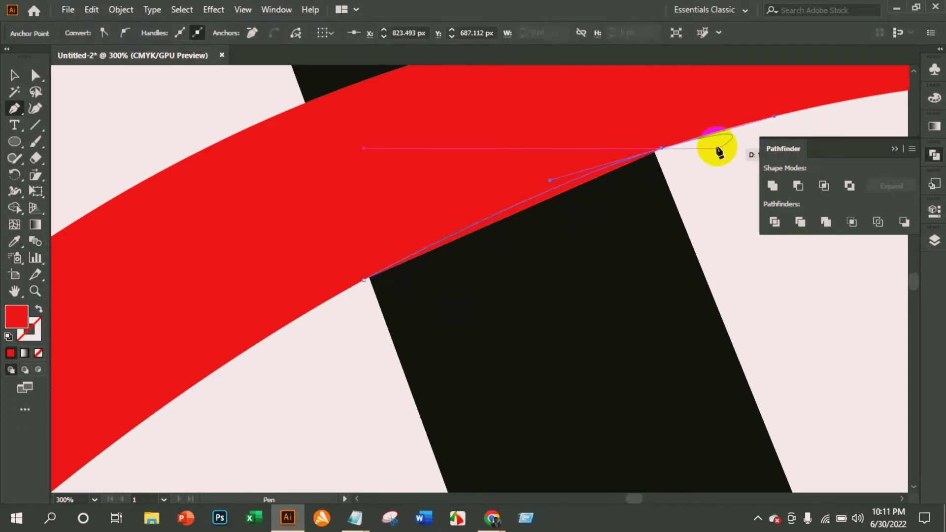
left_click(663, 149)
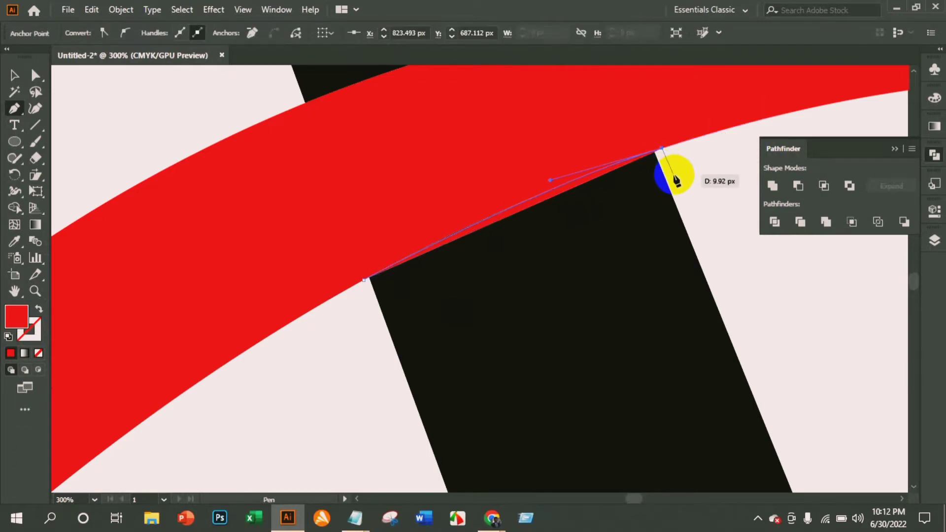
left_click(680, 198)
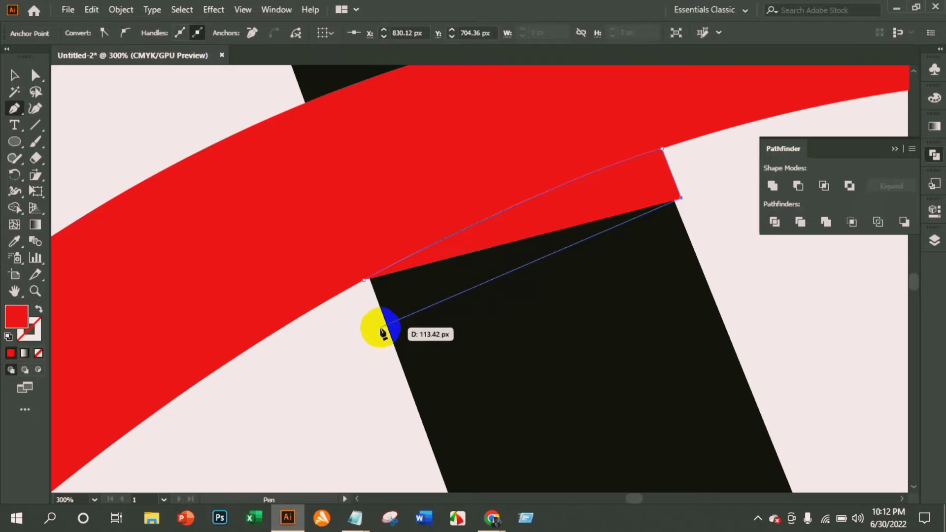
left_click_drag(379, 329, 287, 396)
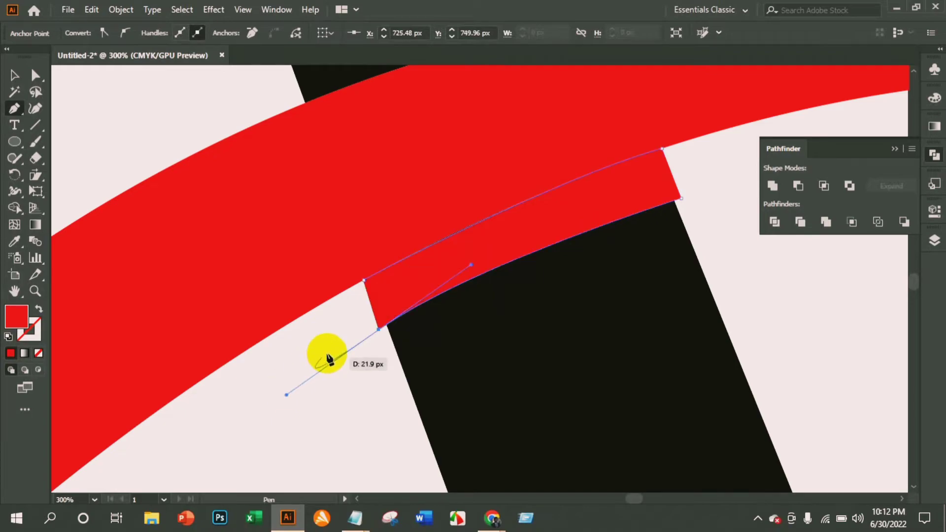
left_click(378, 330)
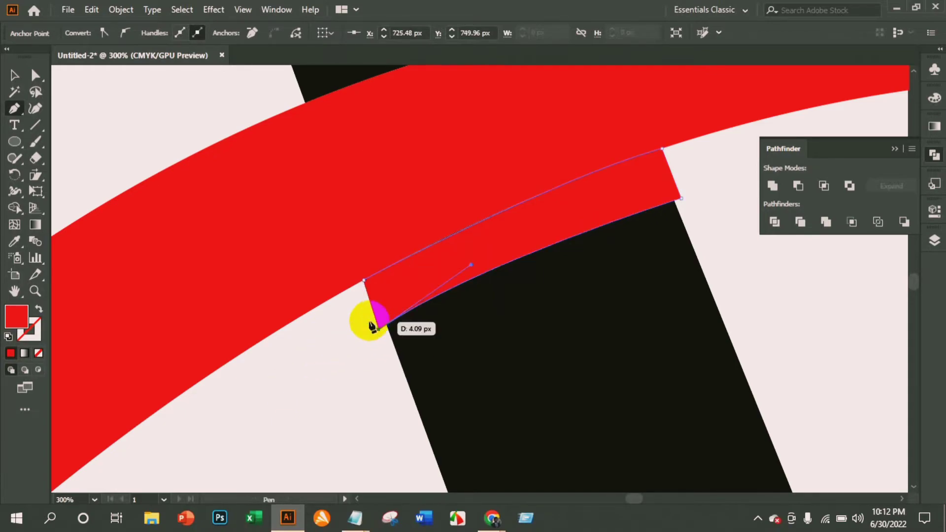
left_click(364, 281)
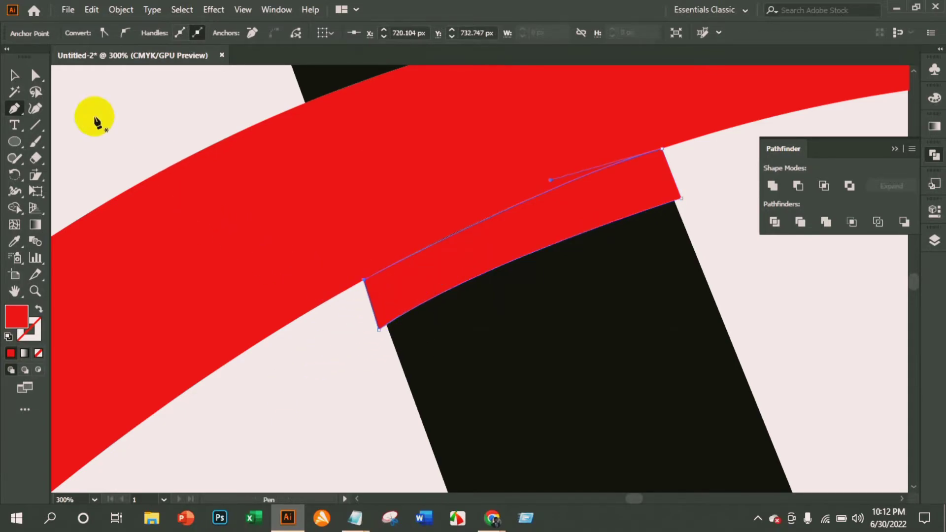
left_click(15, 77)
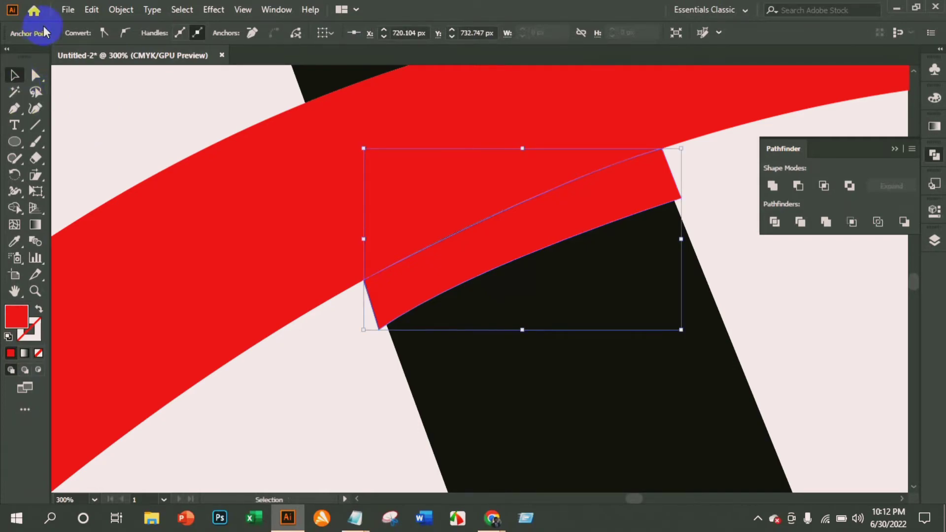
Unlock the red swoosh and leave all the logo artwork deselected.
key("ctrl+minus")
scroll(266, 209, "down", 4)
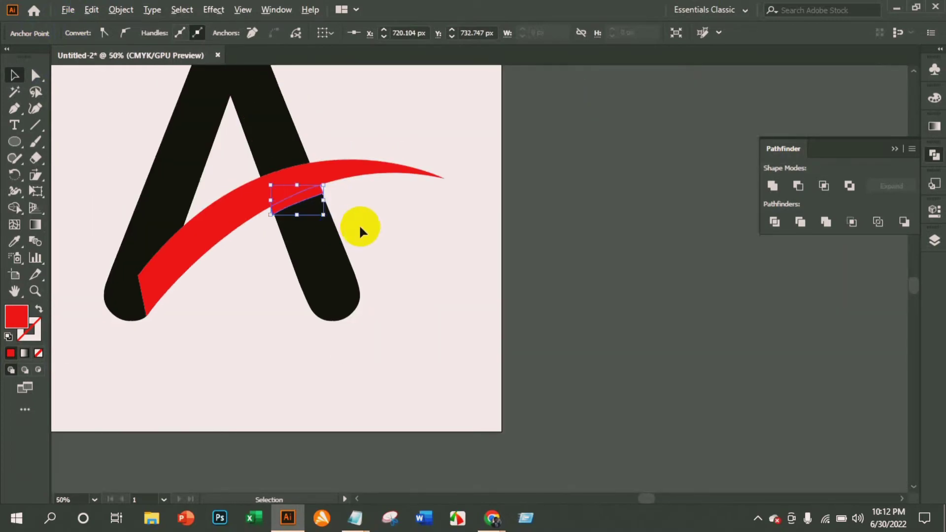
key("ctrl+a")
key("v")
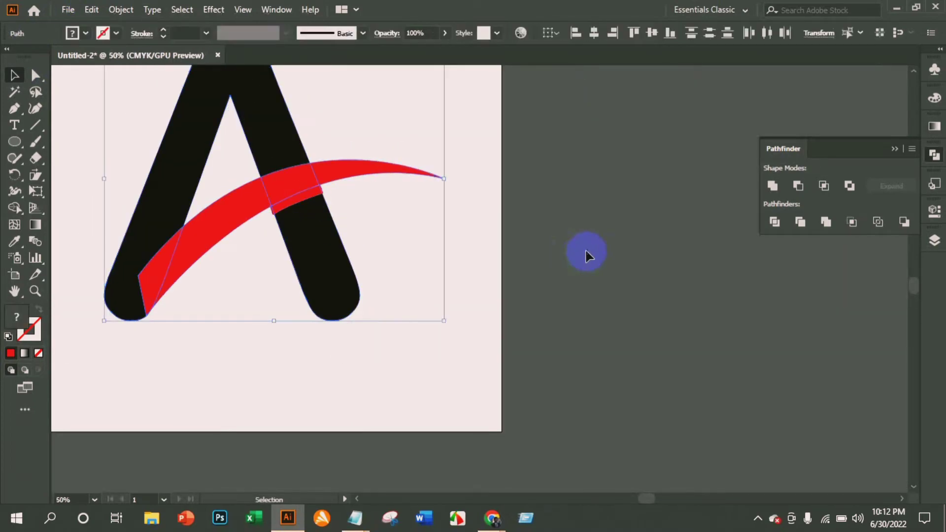
left_click(509, 200)
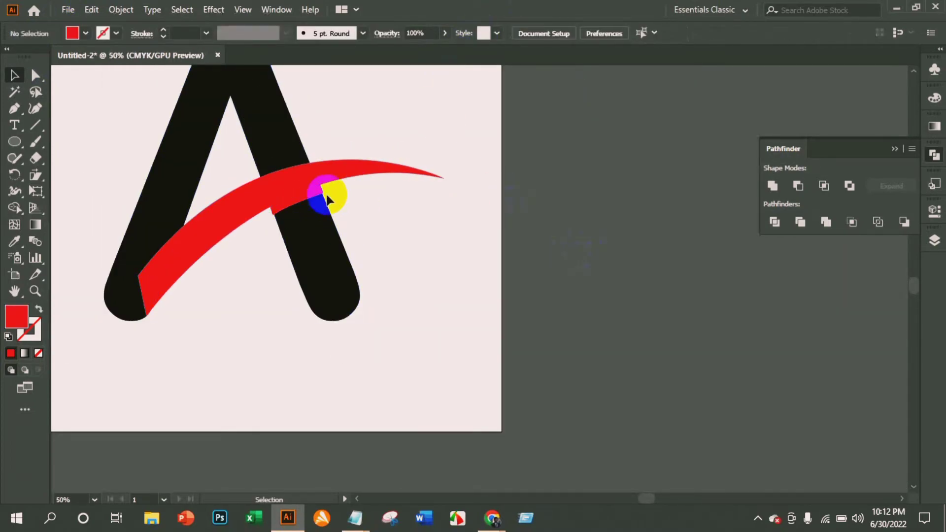
Cut the curved strip below the swoosh out of the black letter A with Minus Front.
scroll(309, 195, "up", 1)
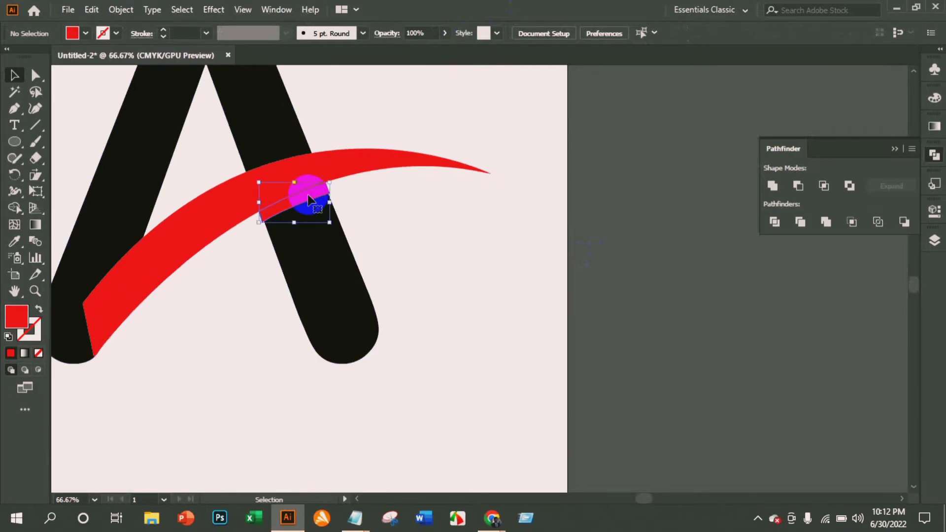
left_click(319, 253, "shift")
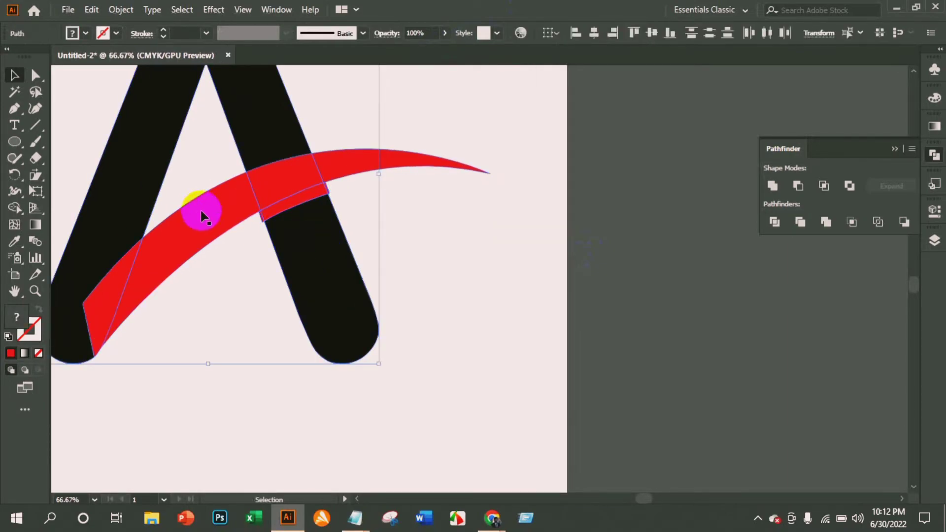
left_click(443, 226)
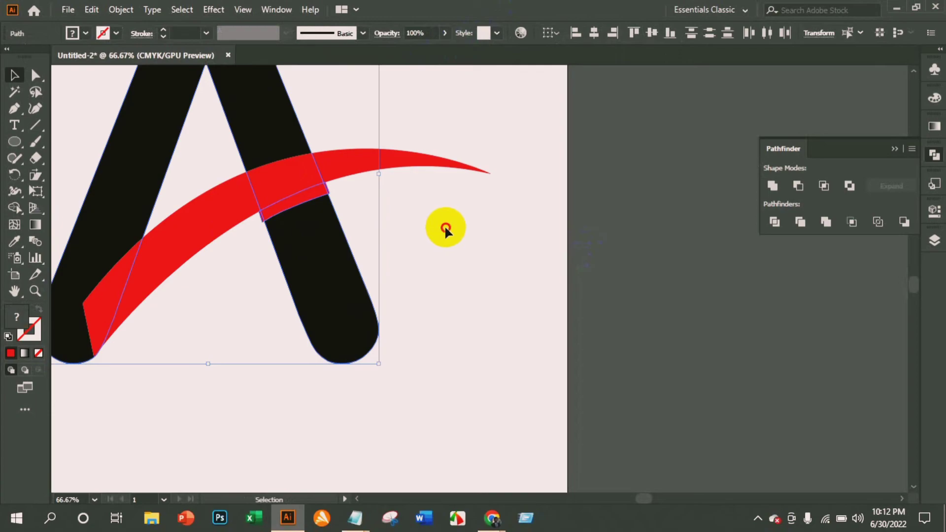
left_click(309, 199)
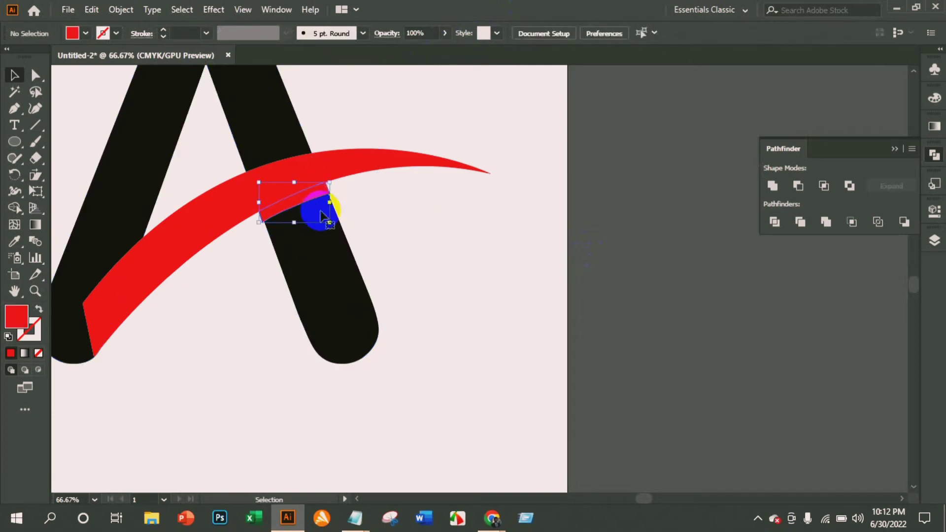
left_click(317, 295, "shift")
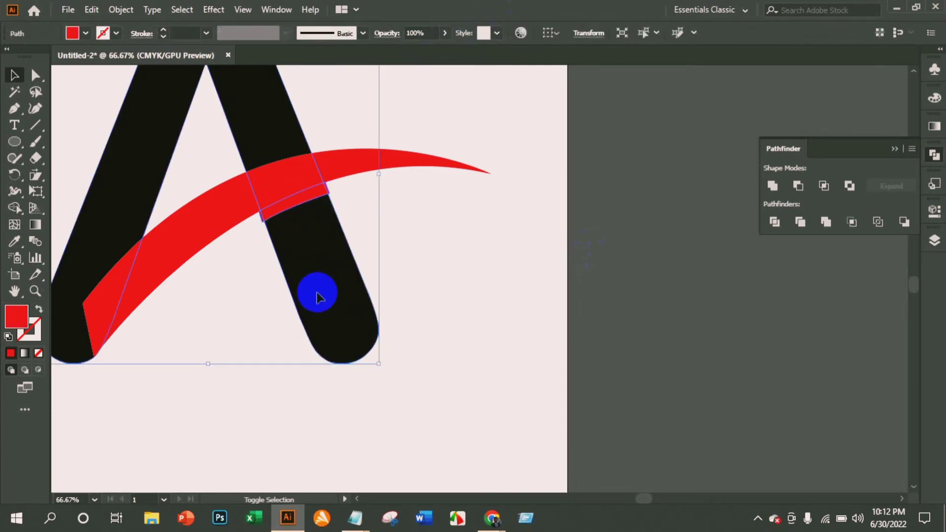
left_click(799, 186)
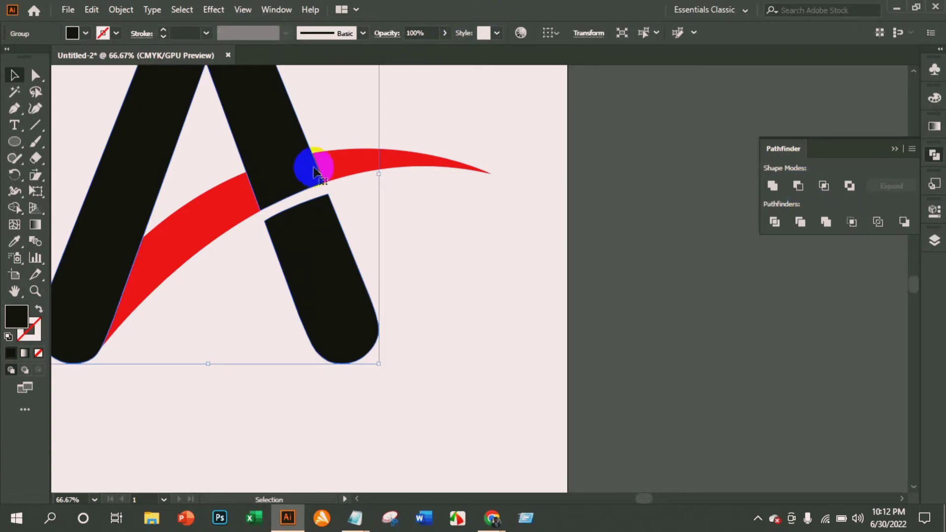
Ungroup the cut letter A into separate pieces.
right_click(289, 170)
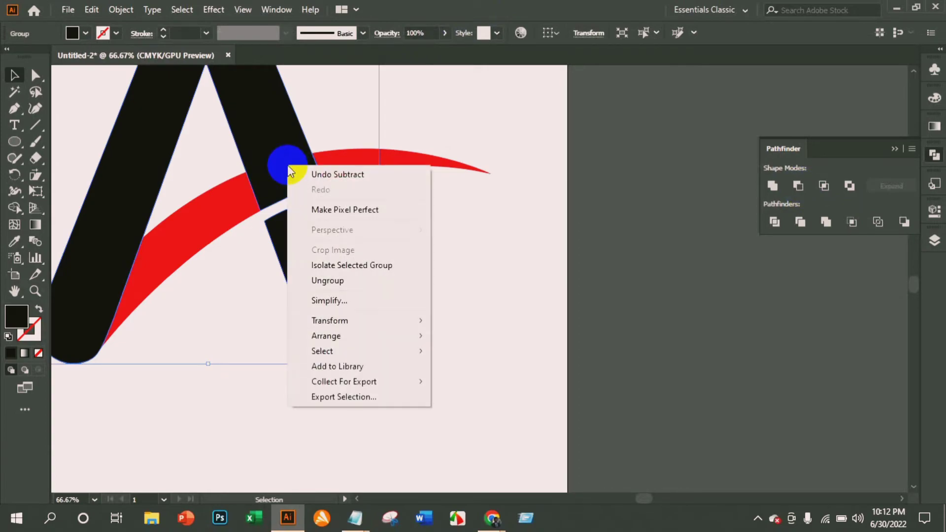
left_click(316, 280)
Try moving the lower piece of the A's right leg away from the letter, and undo the move.
left_click_drag(321, 247, 371, 274)
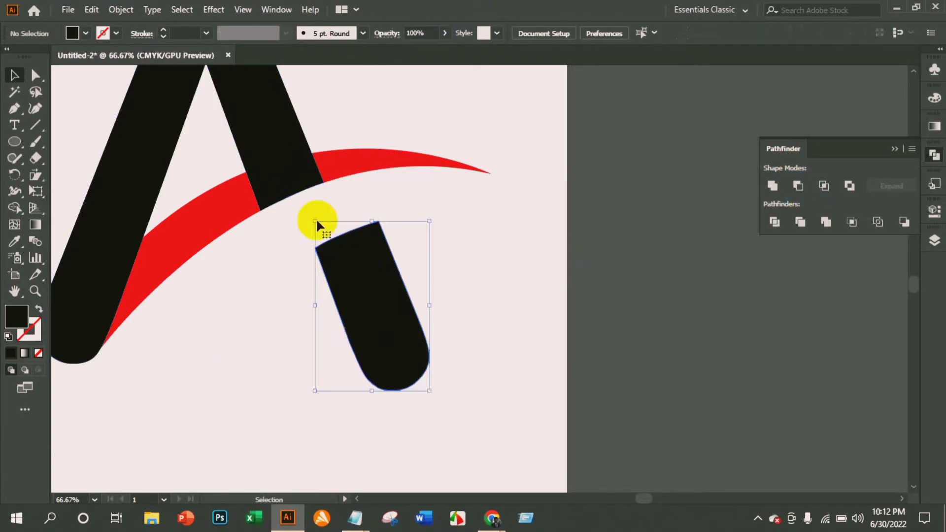
left_click(286, 159)
key("ctrl+z")
left_click(428, 217)
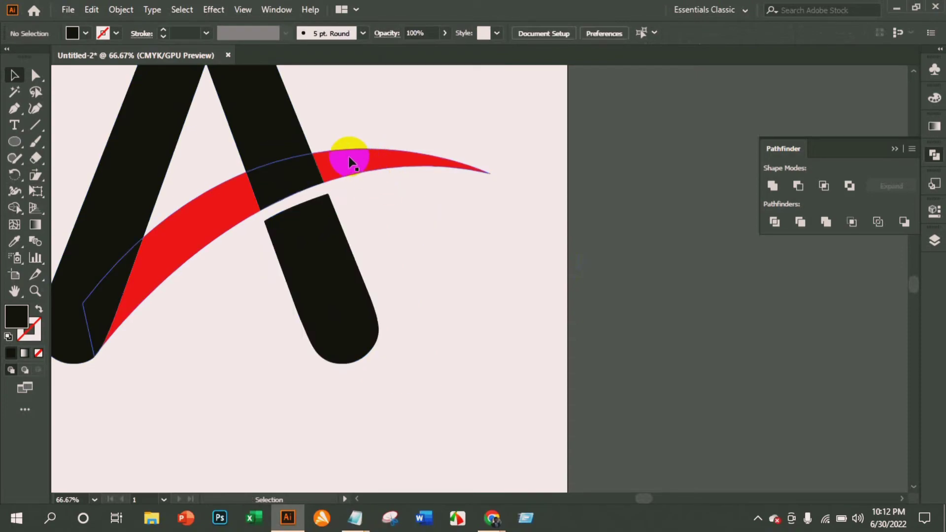
Select the red swoosh and bring it to the front of the black letter pieces.
left_click(352, 162)
key("a")
left_click(353, 165)
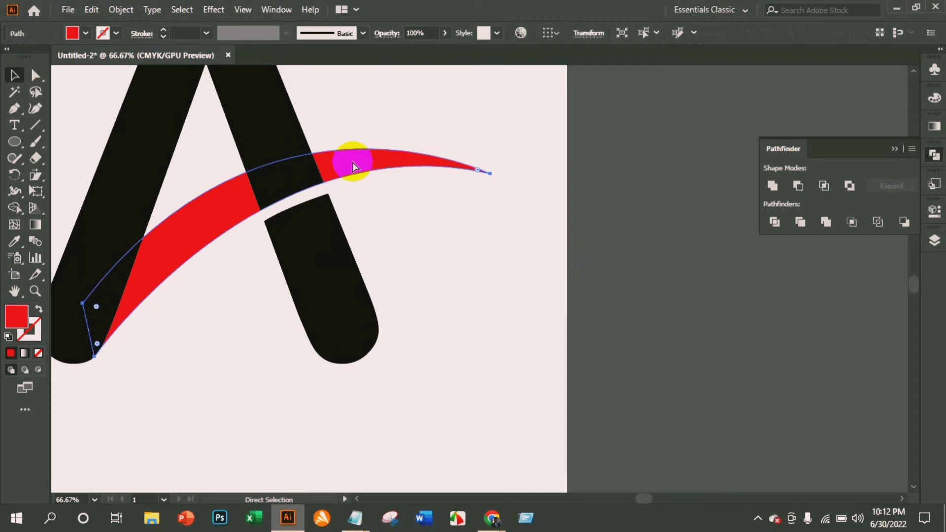
key("ctrl+shift+bracketright")
key("v")
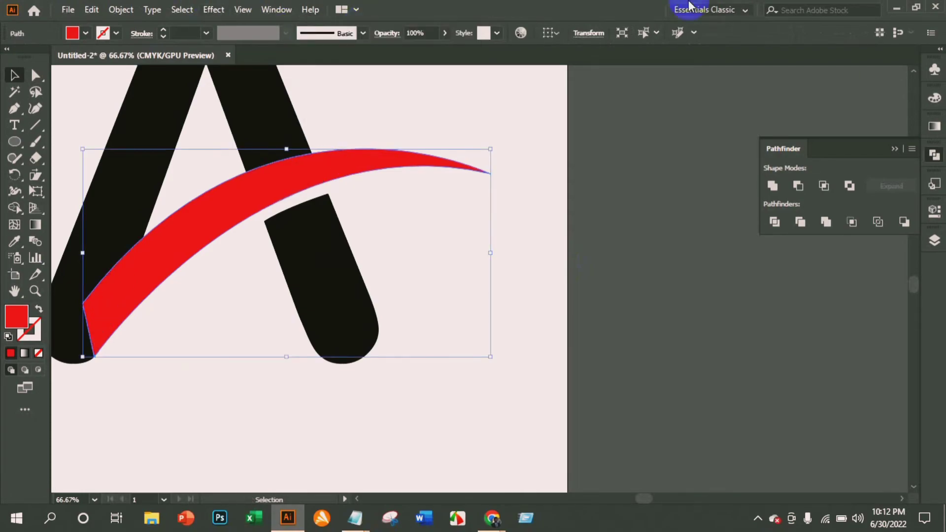
Lock the red swoosh again in its position in front of the letter A.
scroll(297, 150, "up", 4)
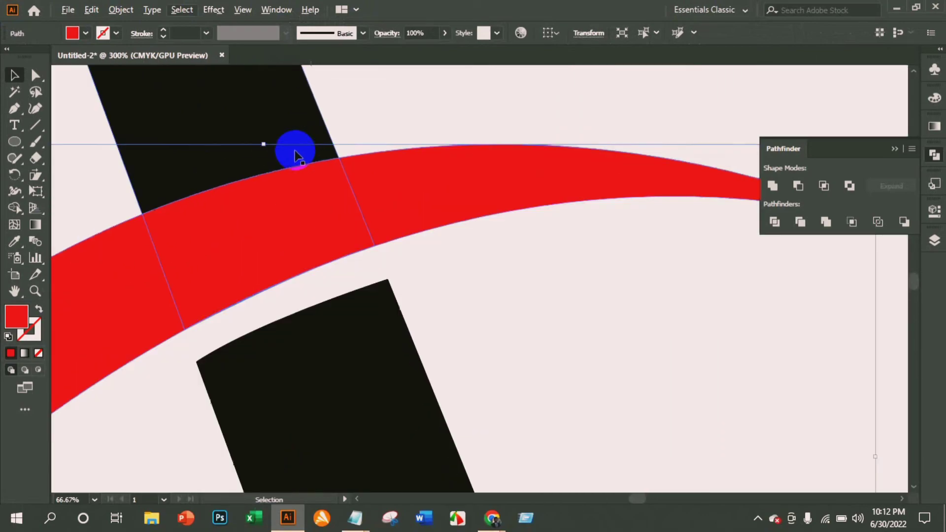
scroll(297, 150, "down", 2)
left_click_drag(640, 500, 631, 501)
left_click(14, 108)
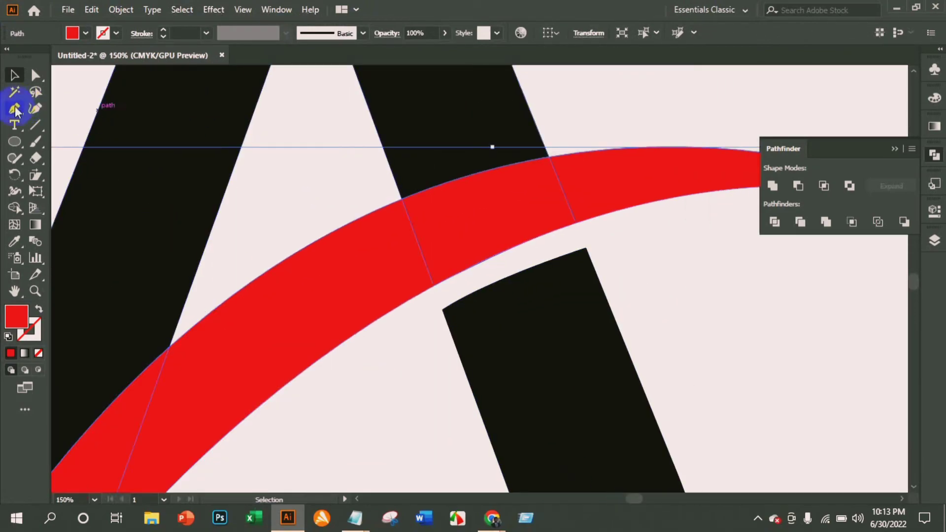
left_click(15, 75)
left_click(309, 246)
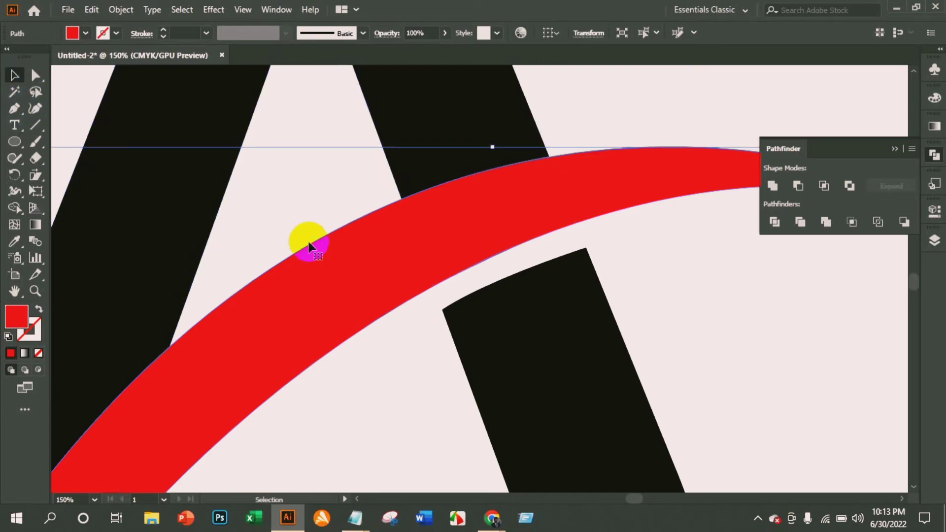
key("ctrl+2")
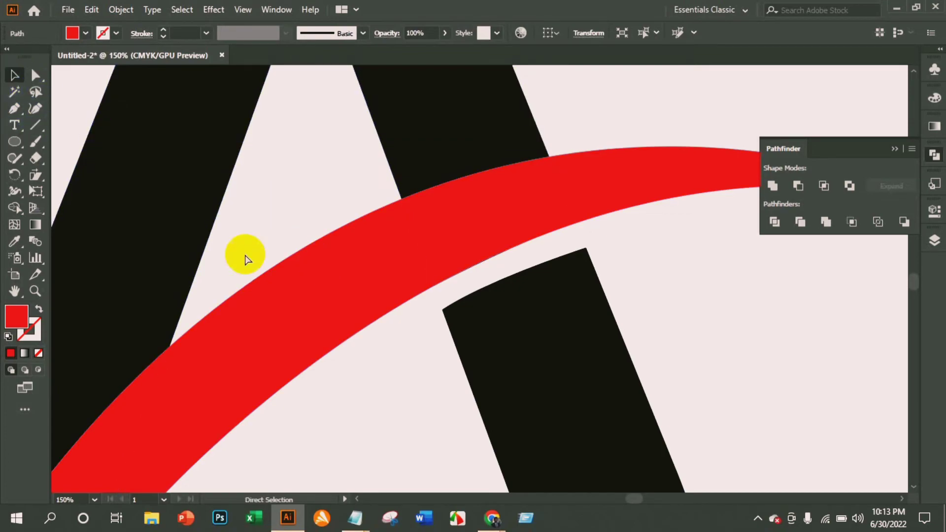
Draw a closed curved Pen strip above the swoosh across the right leg, upper edge from about X 677, Y 639 to X 796, Y 603 px.
left_click(14, 108)
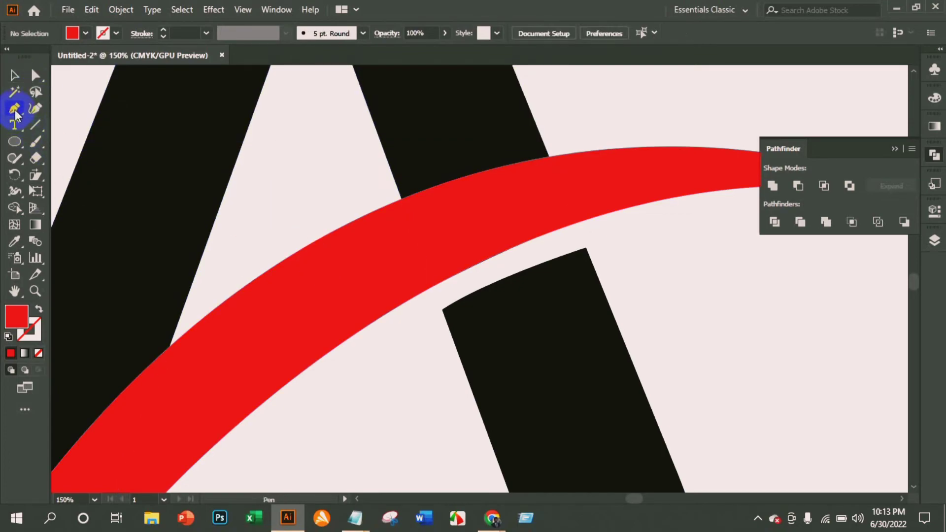
left_click(394, 203)
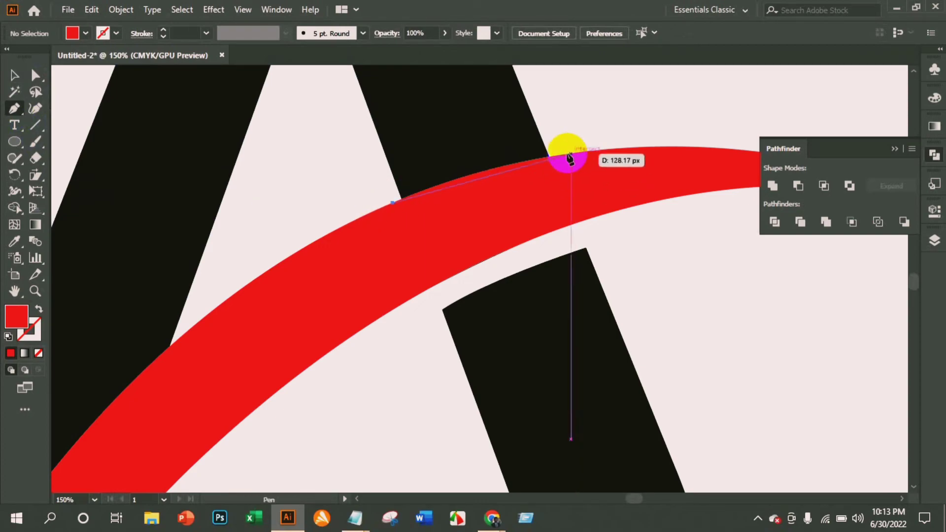
left_click(565, 155)
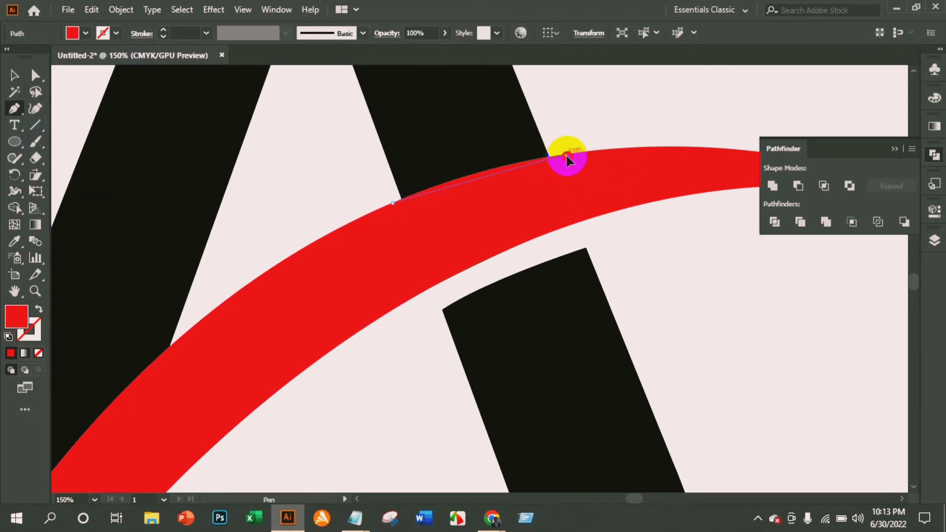
left_click_drag(565, 156, 656, 142)
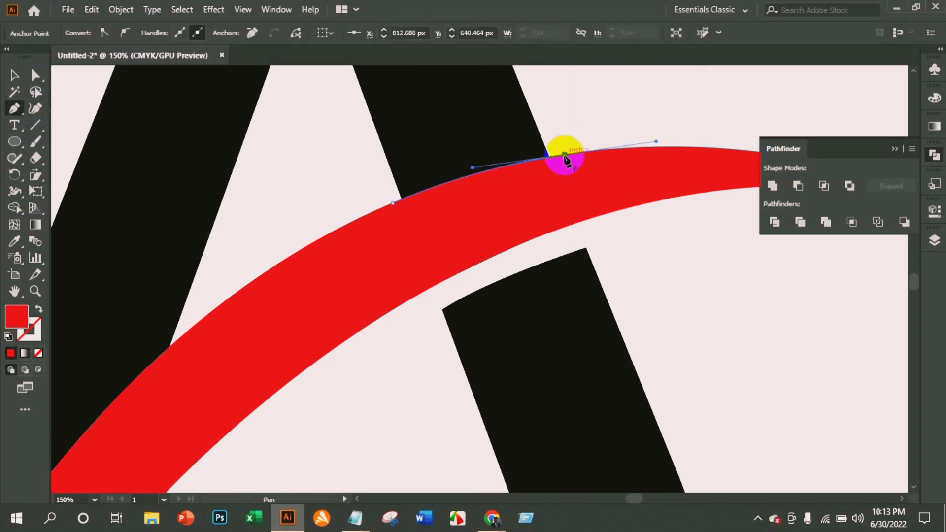
left_click_drag(565, 156, 541, 102)
left_click_drag(540, 101, 369, 153)
left_click_drag(369, 152, 283, 197)
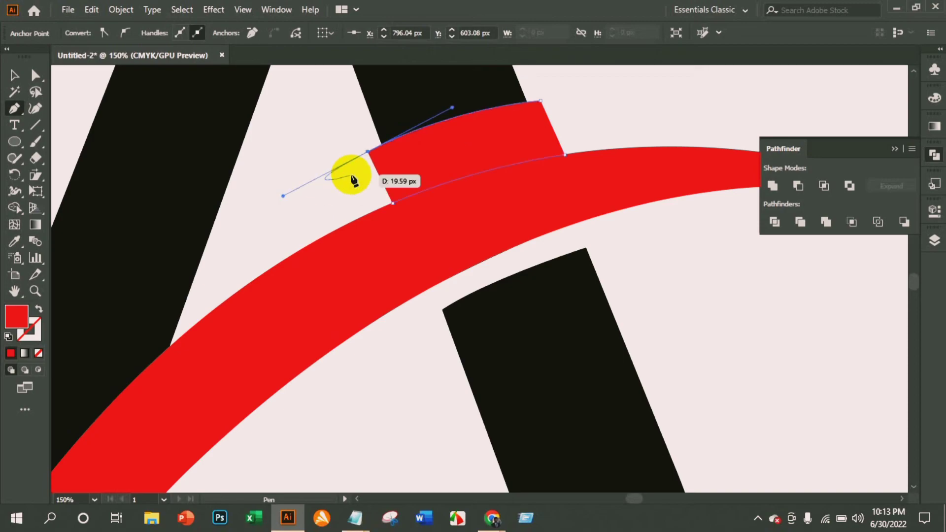
left_click(369, 152)
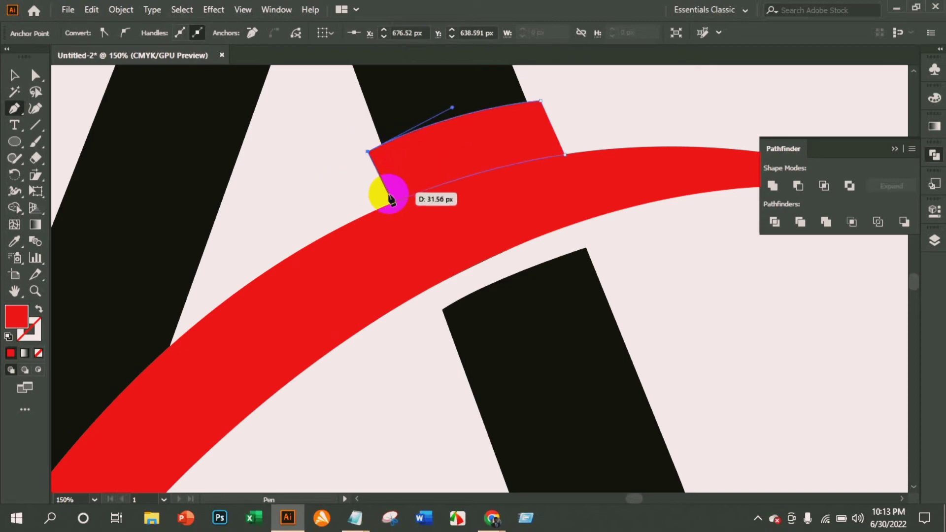
left_click(392, 202)
left_click(15, 75)
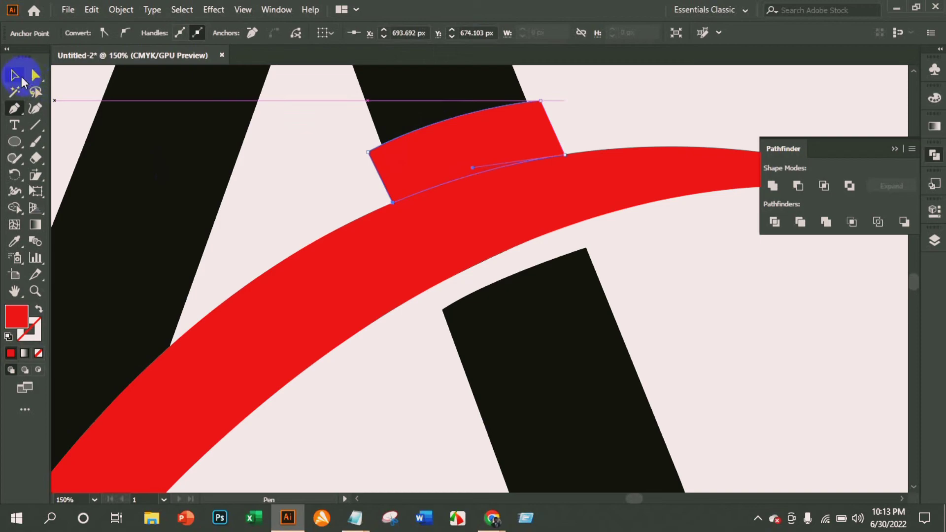
Subtract the curved red strip above the swoosh from the black letter A with Minus Front.
left_click(660, 283)
left_click(500, 142)
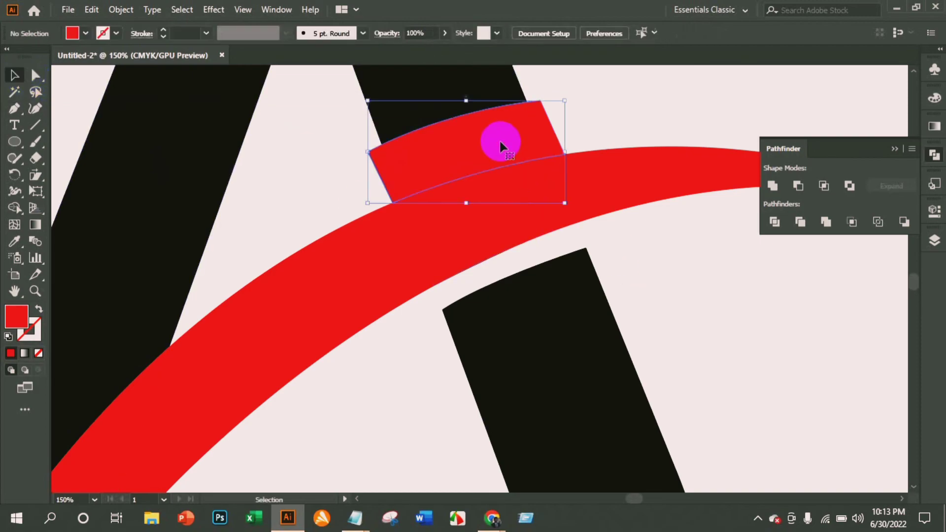
scroll(498, 139, "down", 3)
left_click(478, 111, "shift")
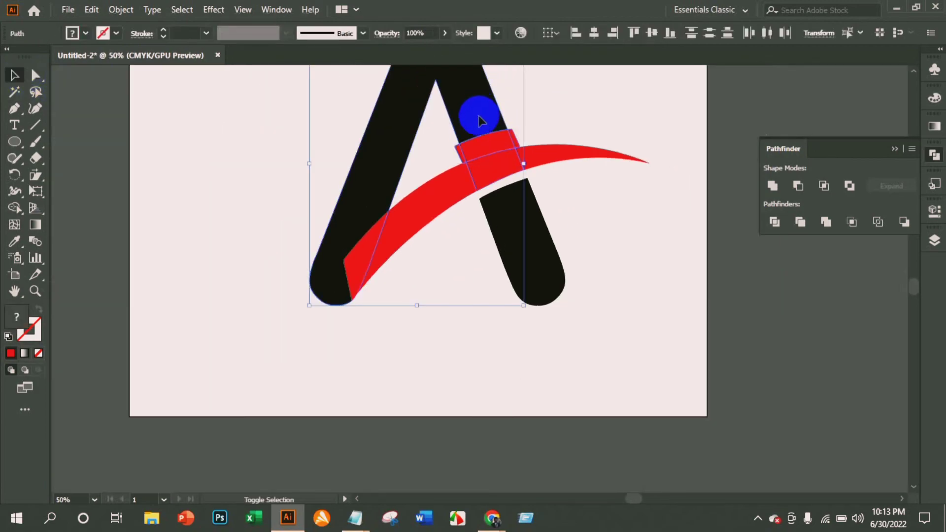
left_click(798, 186)
left_click(681, 177)
Ungroup the cut letter, pull the leftover black piece over the swoosh out to the artboard's edge, and delete it.
left_click(459, 104)
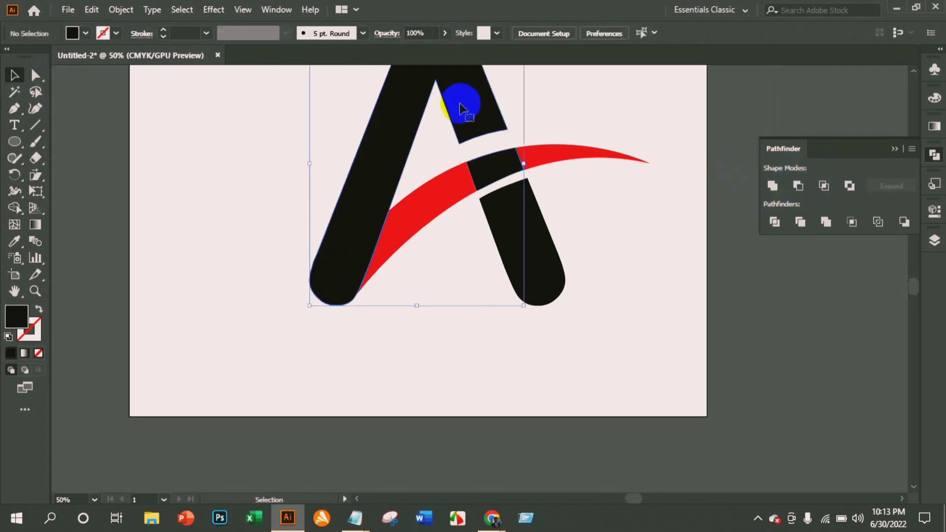
right_click(460, 106)
left_click(500, 217)
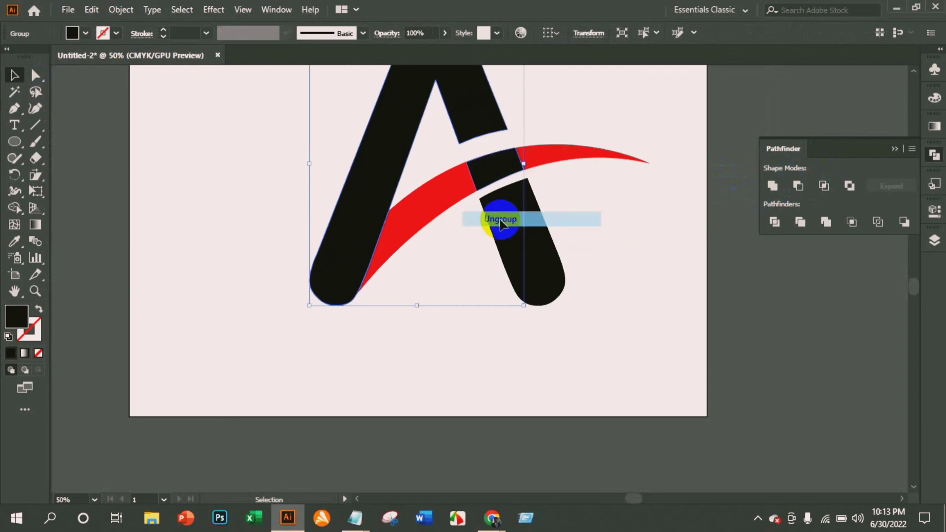
left_click_drag(481, 165, 671, 291)
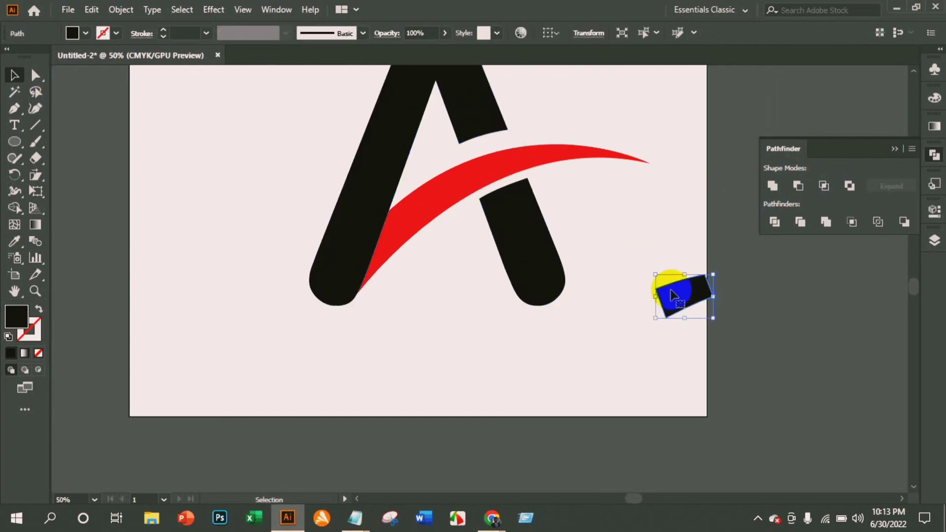
left_click(669, 288)
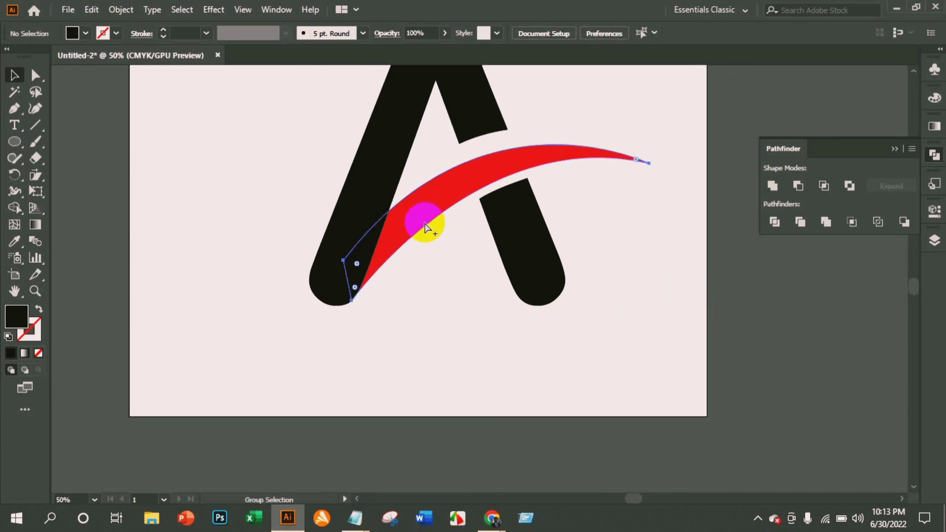
Unlock the red swoosh and select it.
left_click(388, 285)
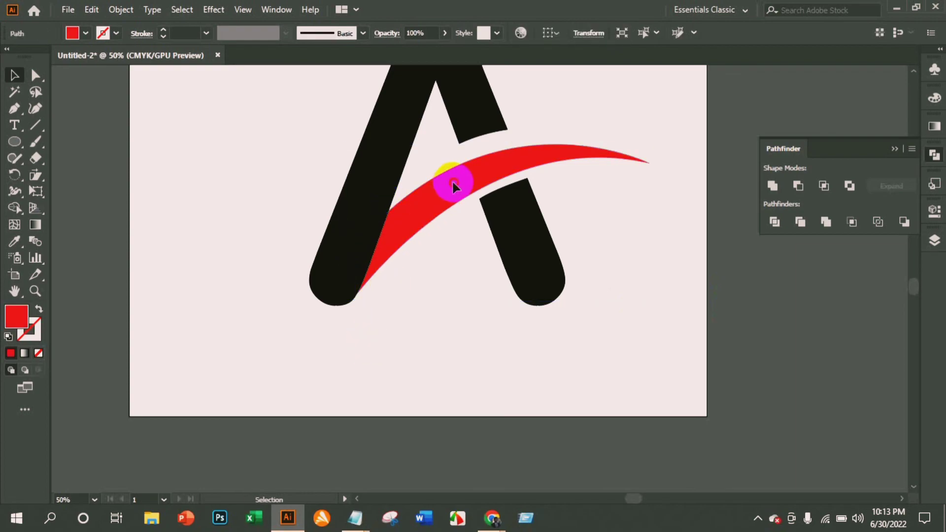